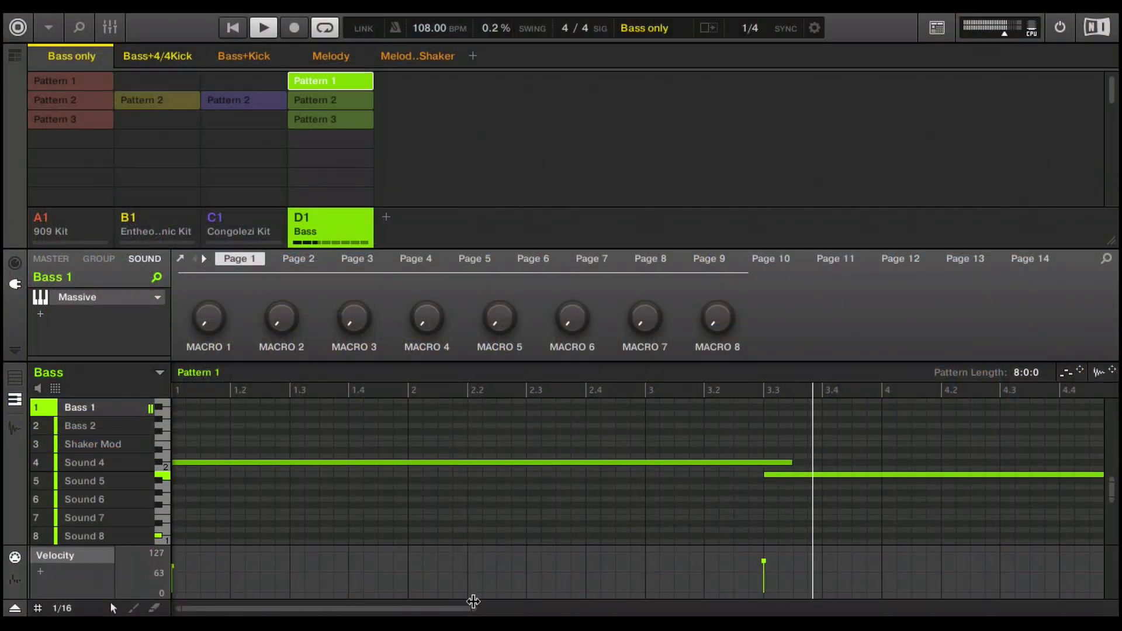
drag(474, 605, 806, 608)
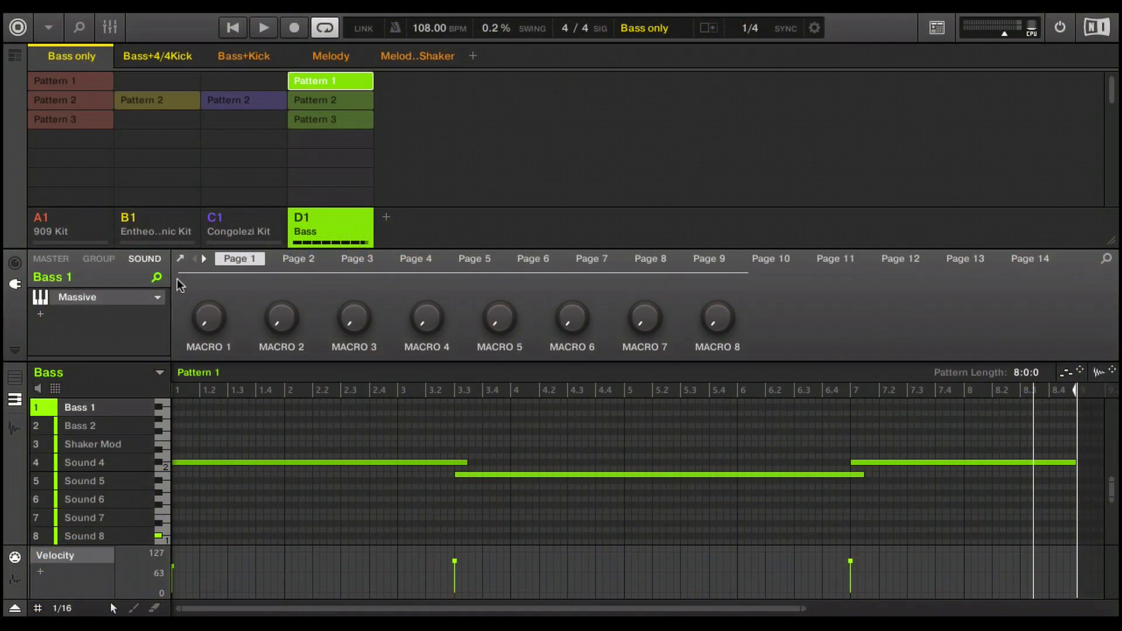
click(49, 312)
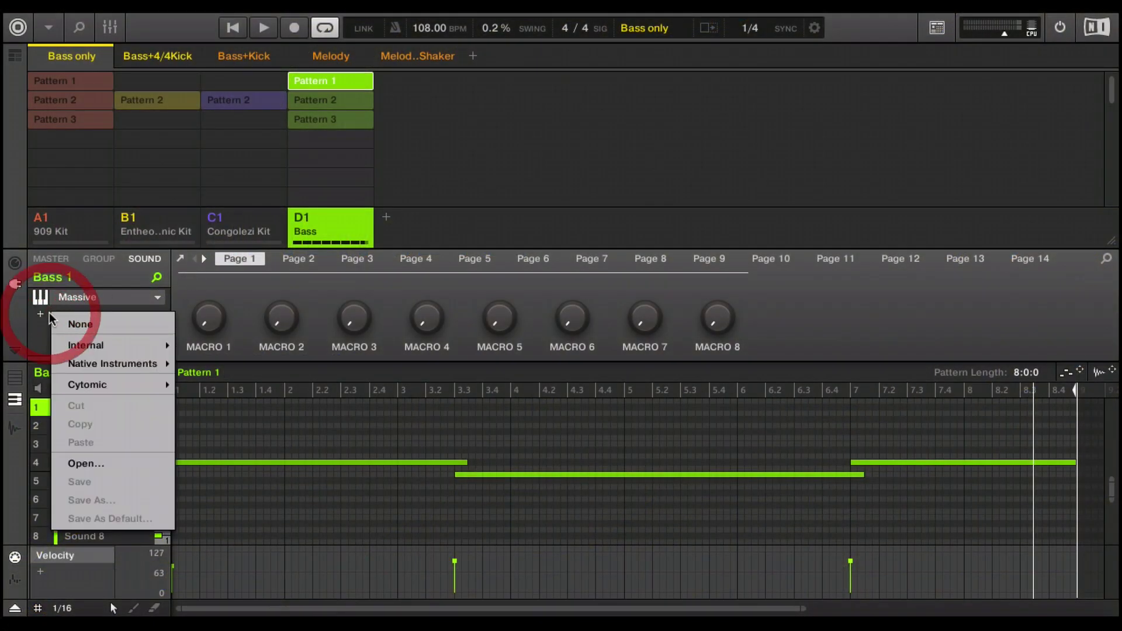
mouse_move(106, 384)
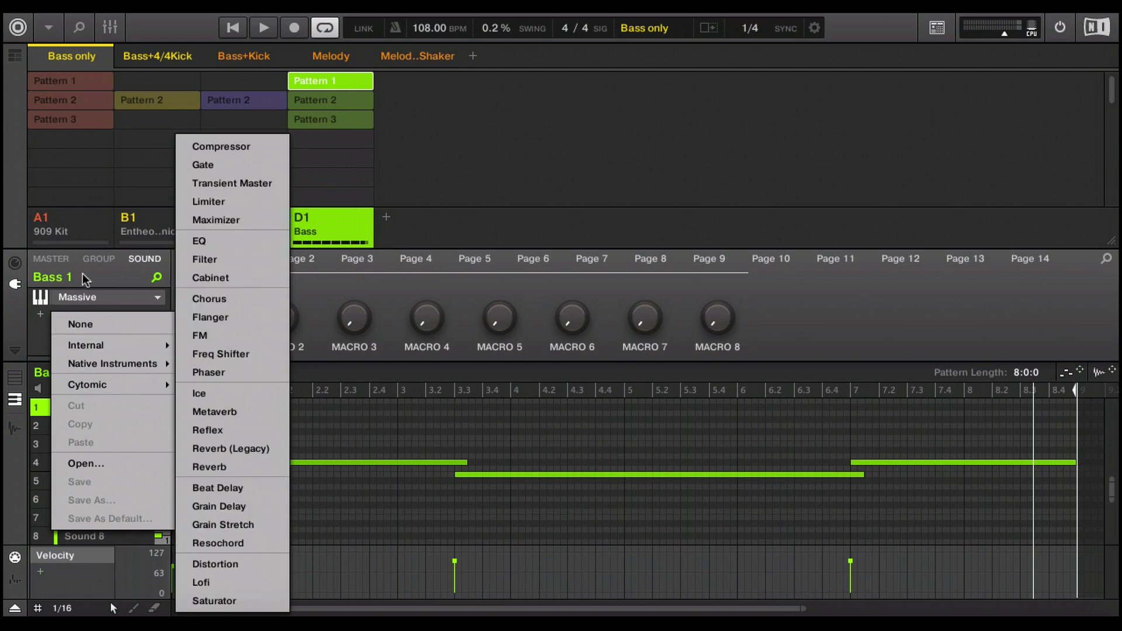
click(105, 260)
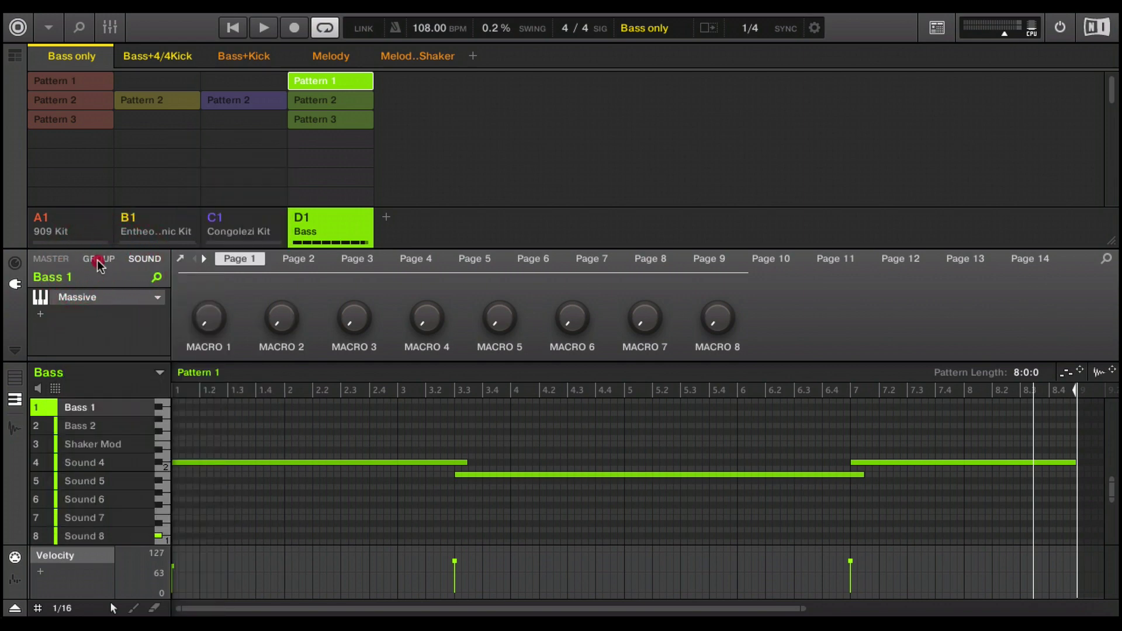
Insert Cytomic's The Drop as an effect on the Bass group.
click(96, 260)
click(87, 299)
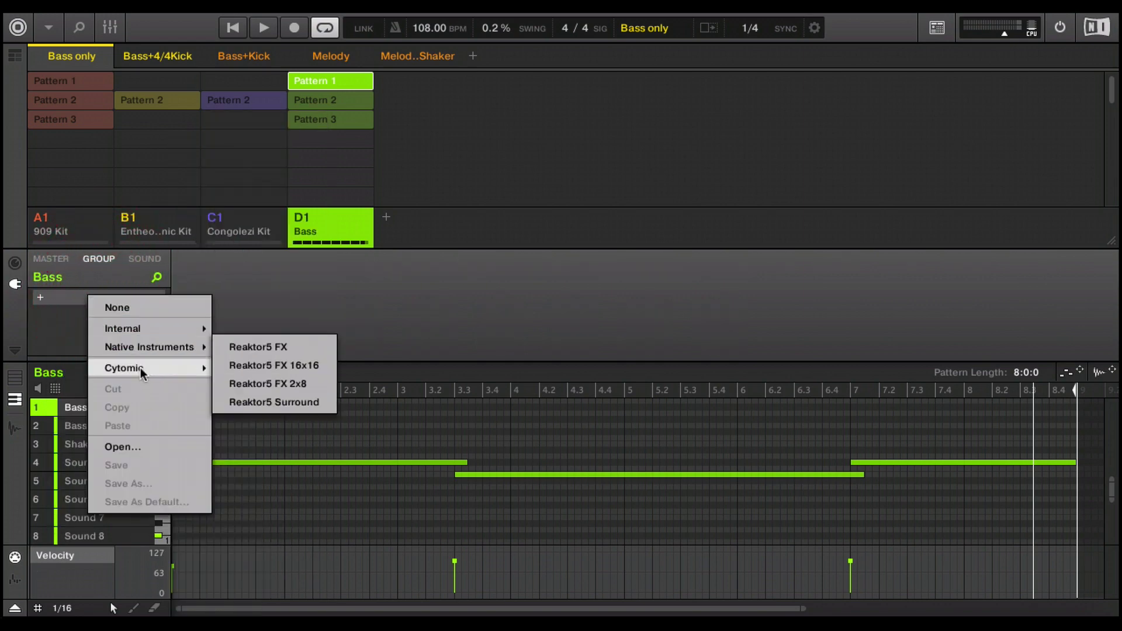
mouse_move(142, 370)
click(261, 387)
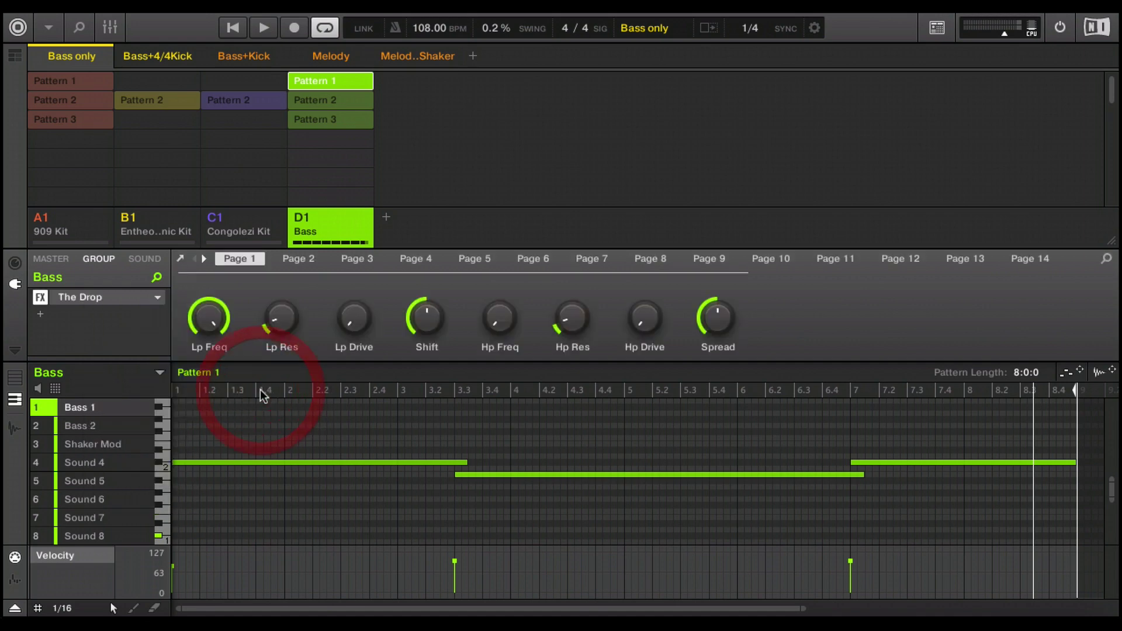
Load the saved plug-in preset The Drop - Init Wobble Bass.mxfx and open The Drop's full editor.
click(156, 299)
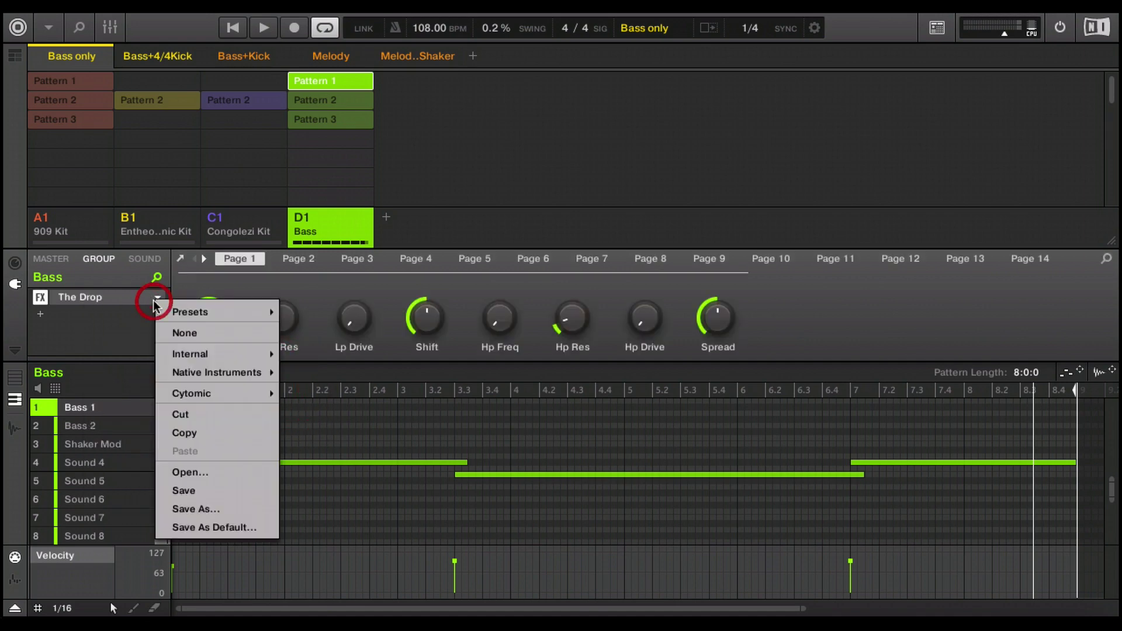
click(198, 472)
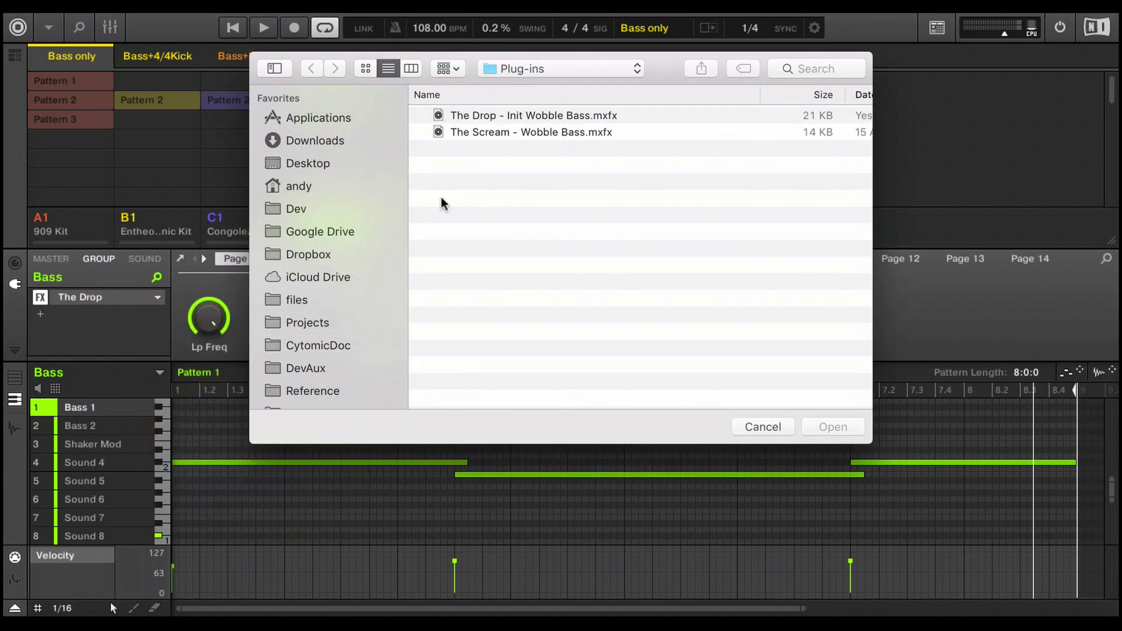
double_click(517, 117)
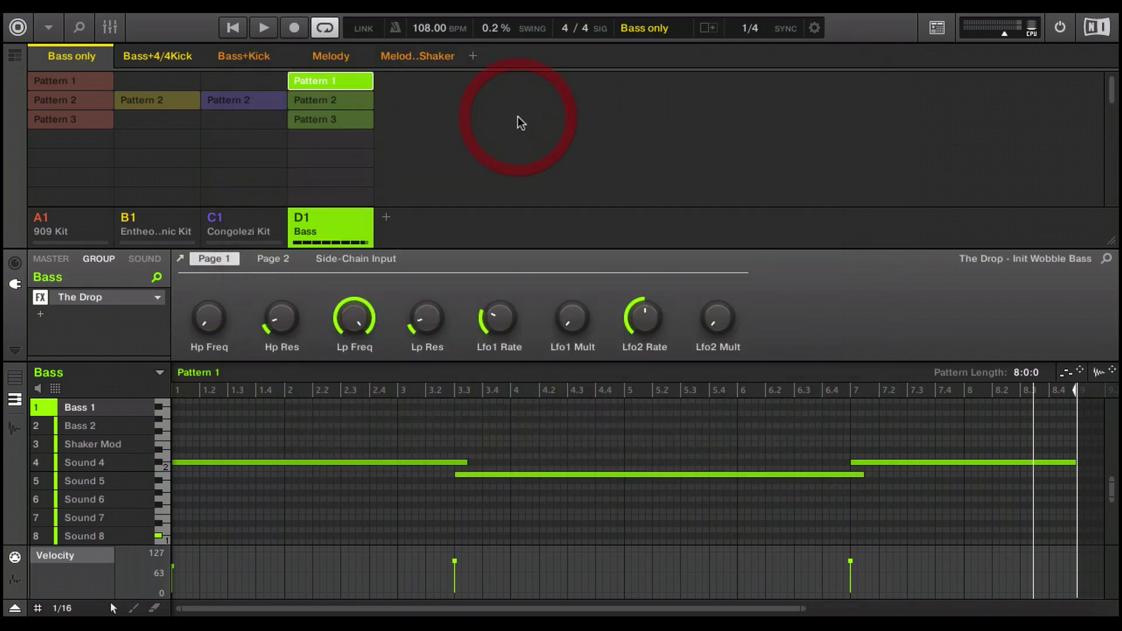
double_click(92, 300)
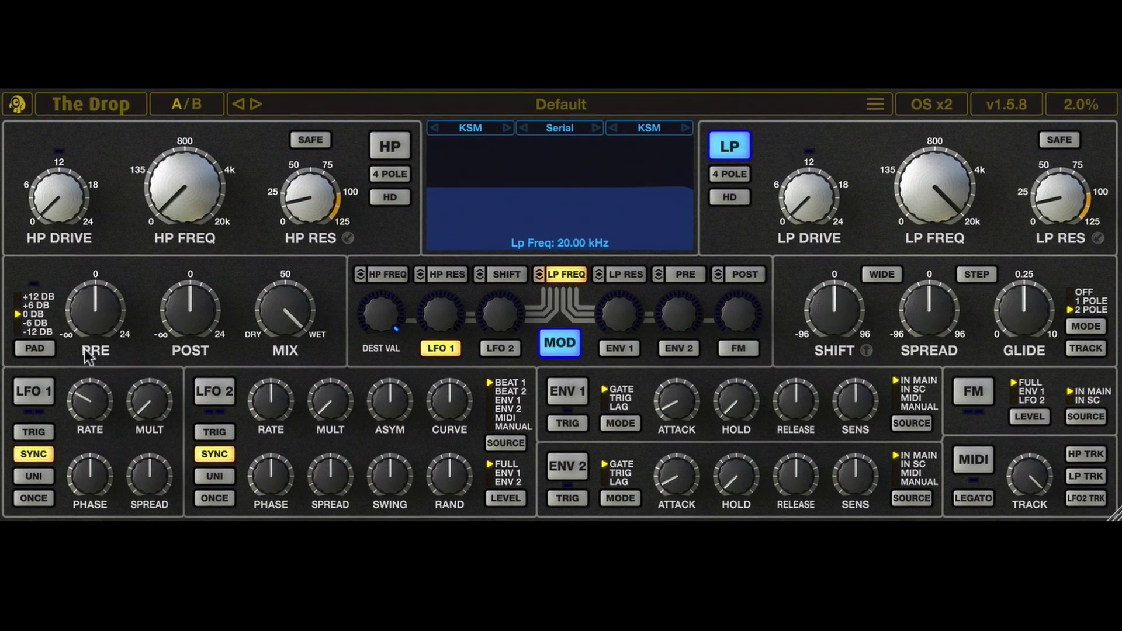
Set the input pad to -12 dB and lower the LP frequency to about 800 Hz.
click(32, 350)
click(32, 349)
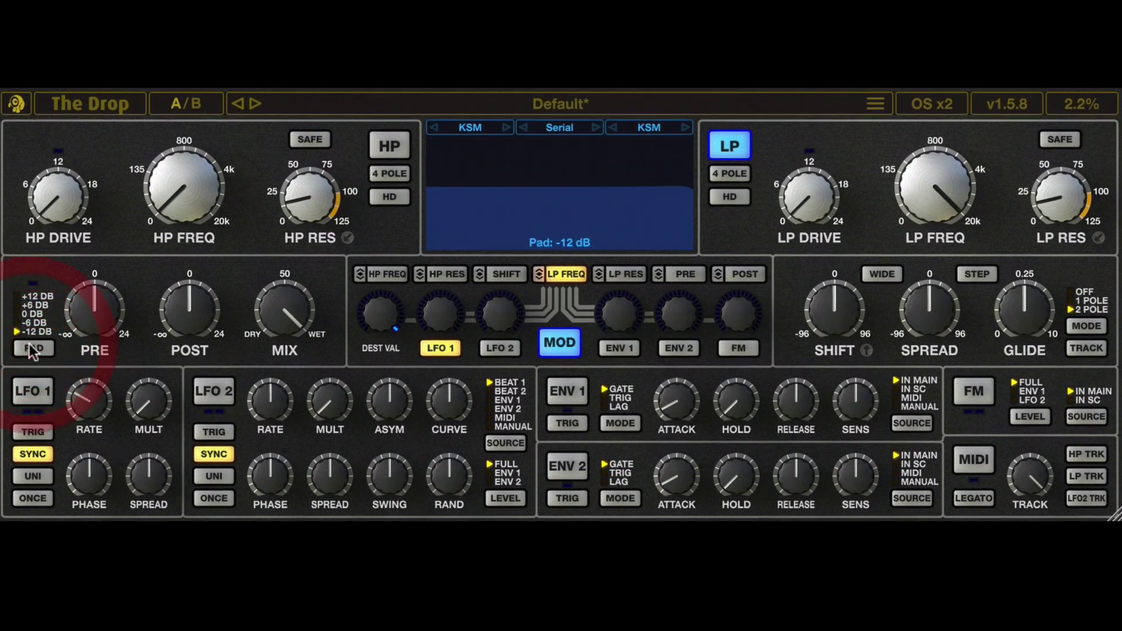
drag(949, 186, 932, 288)
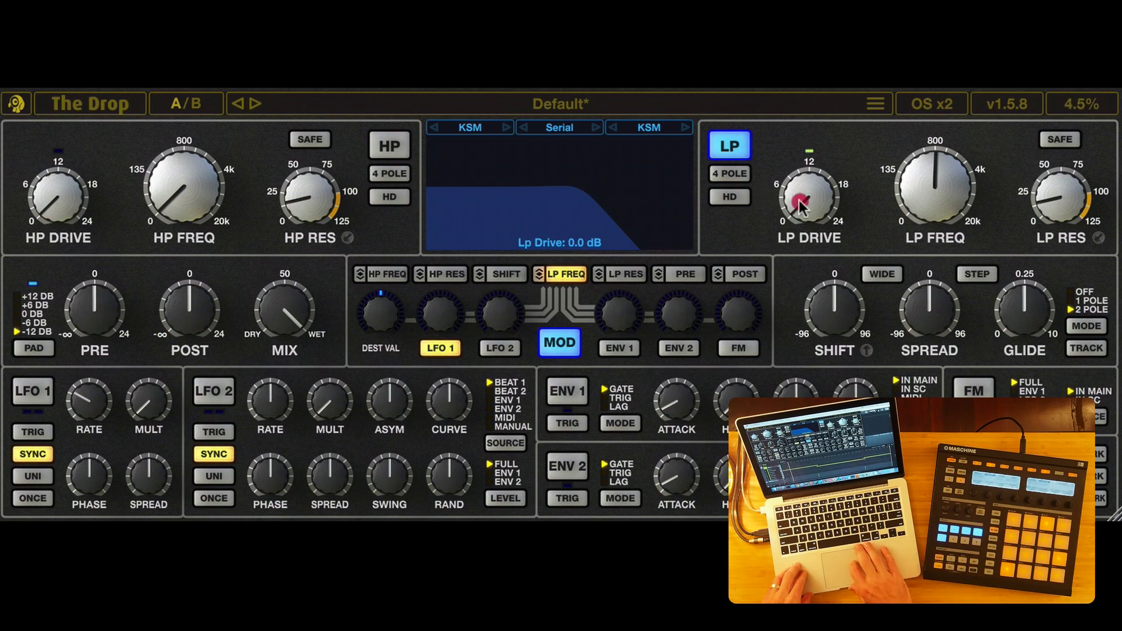
Try the WSP low-pass circuit with the LP drive raised to 24 dB.
drag(801, 205, 781, 251)
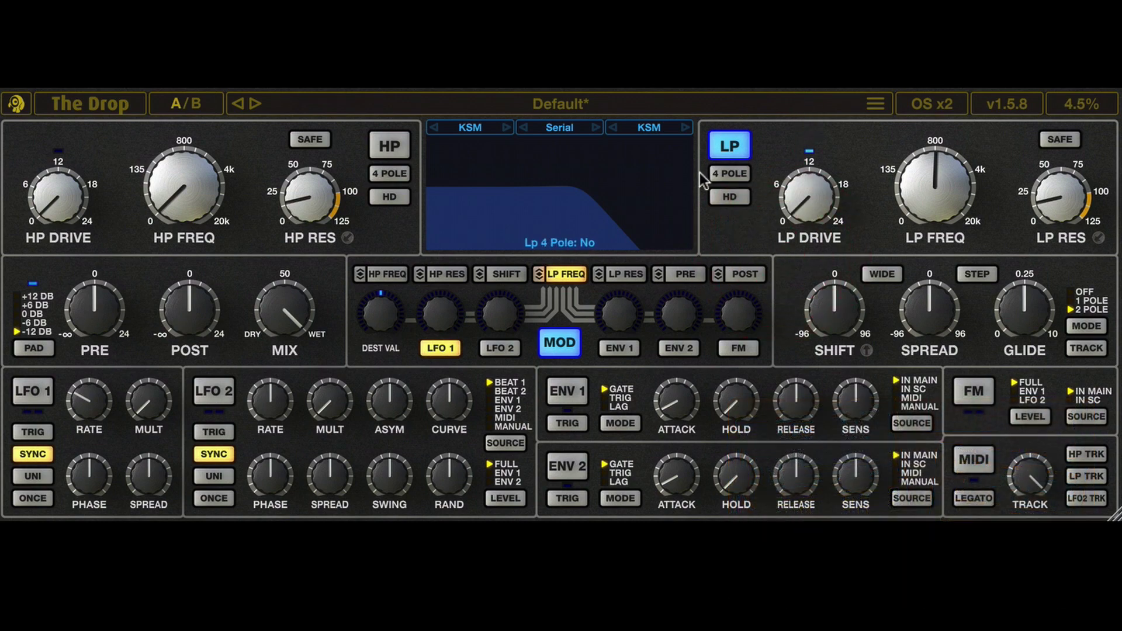
click(662, 131)
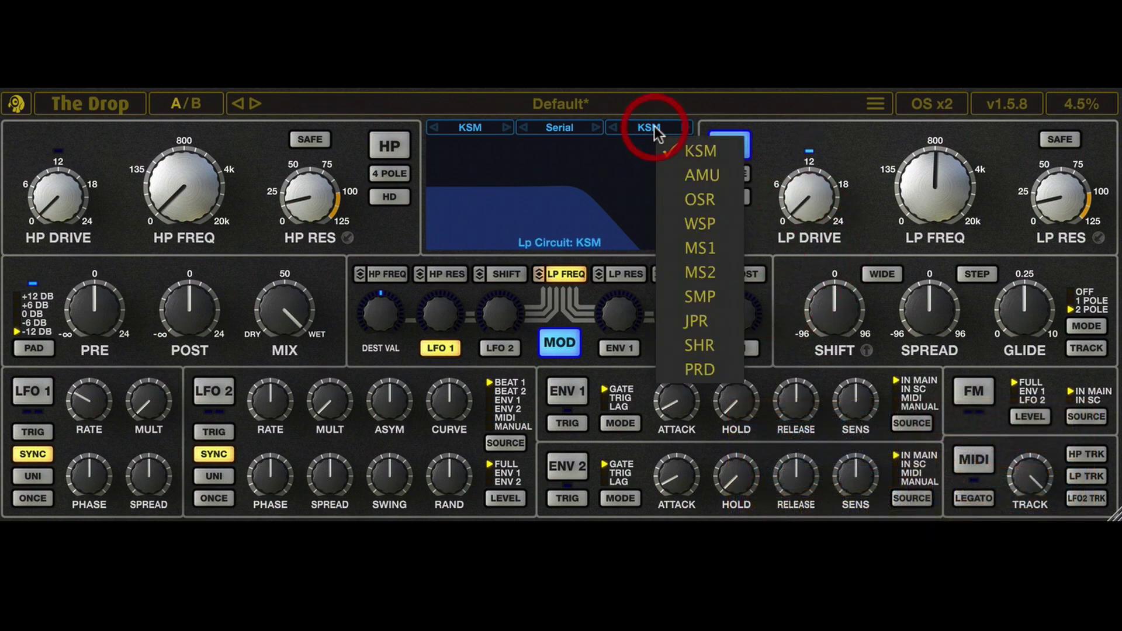
click(707, 222)
drag(816, 205, 808, 82)
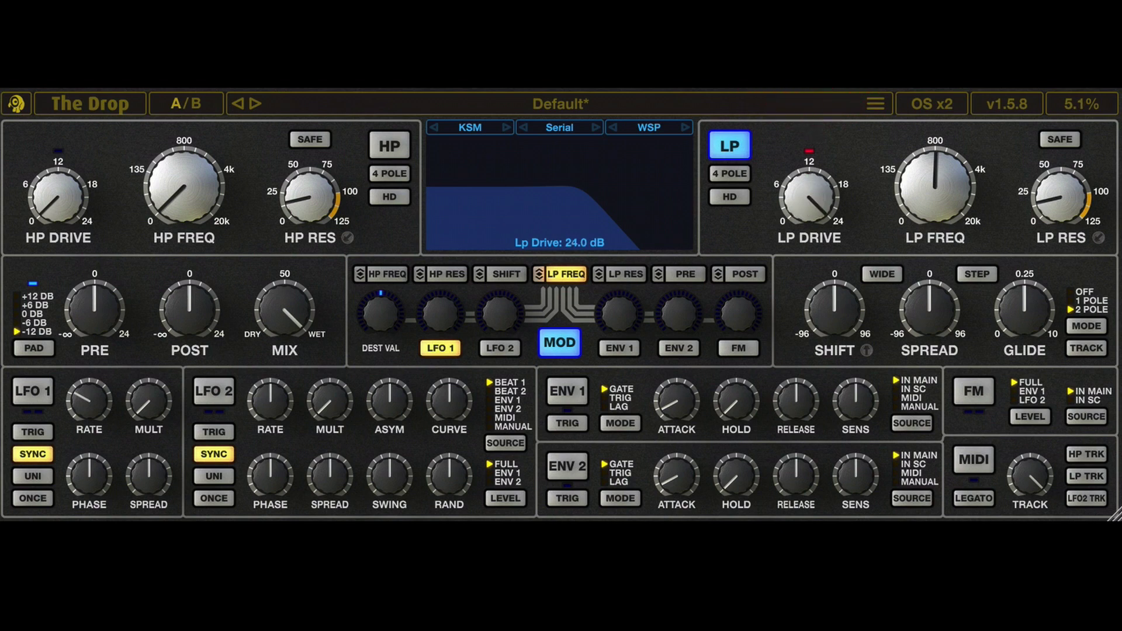
drag(806, 190, 802, 275)
Try the MS1 low-pass circuit at 24 dB of LP drive, and bring the drive back down.
click(662, 128)
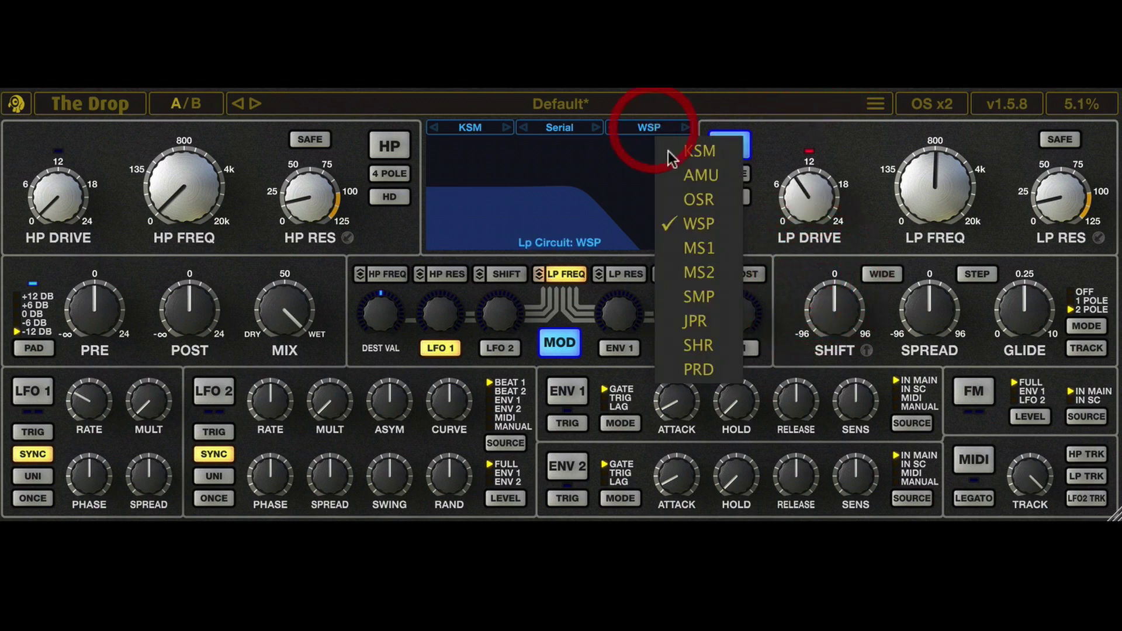
click(699, 247)
drag(809, 196, 809, 99)
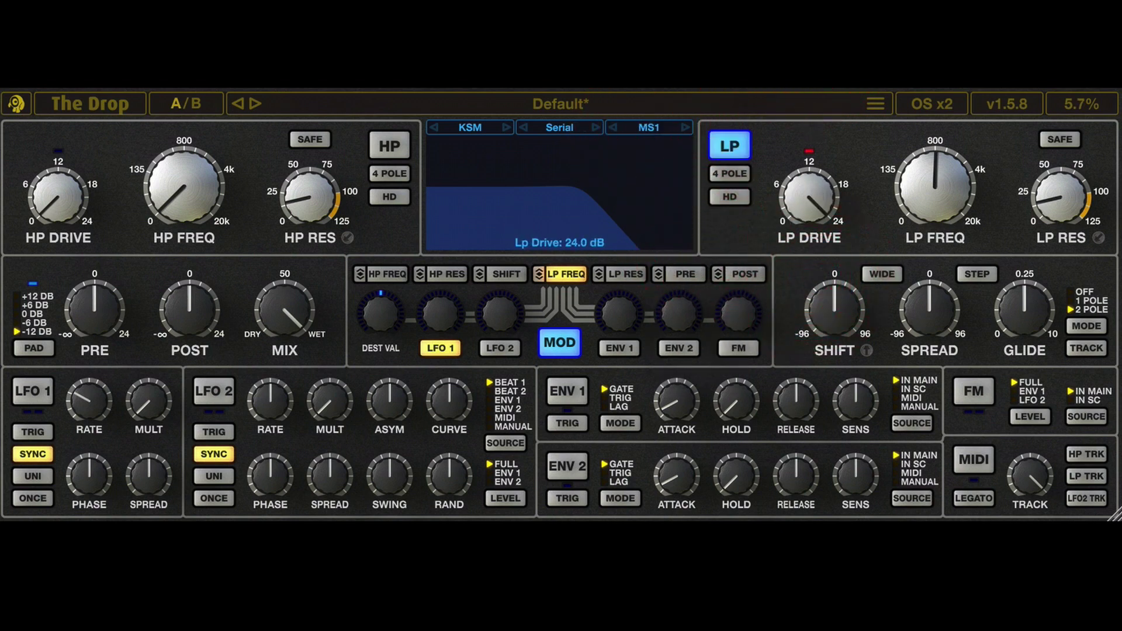
drag(818, 206, 818, 221)
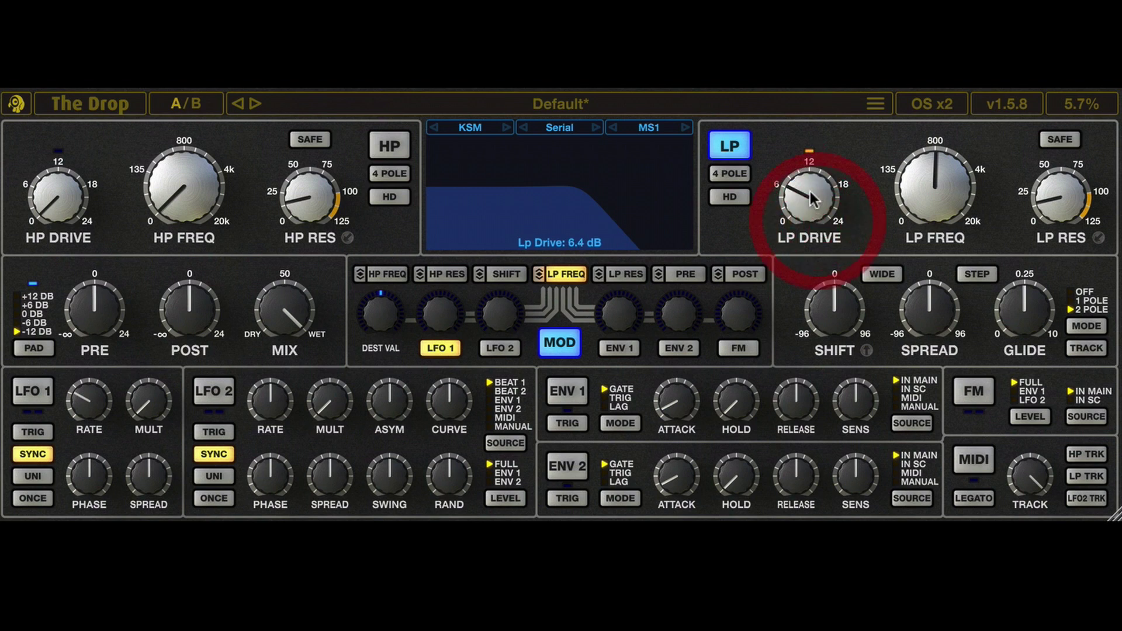
Set the low-pass filter to the JPR circuit in 4-pole mode with an LP frequency of 214.8 Hz.
click(652, 127)
click(693, 318)
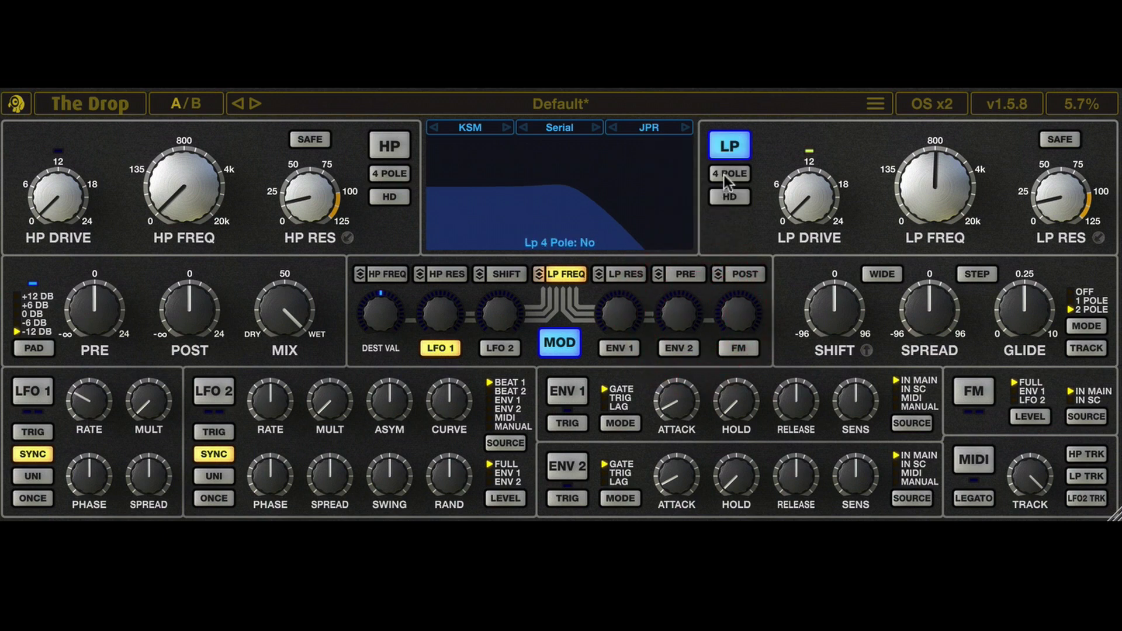
click(725, 174)
drag(942, 185, 917, 165)
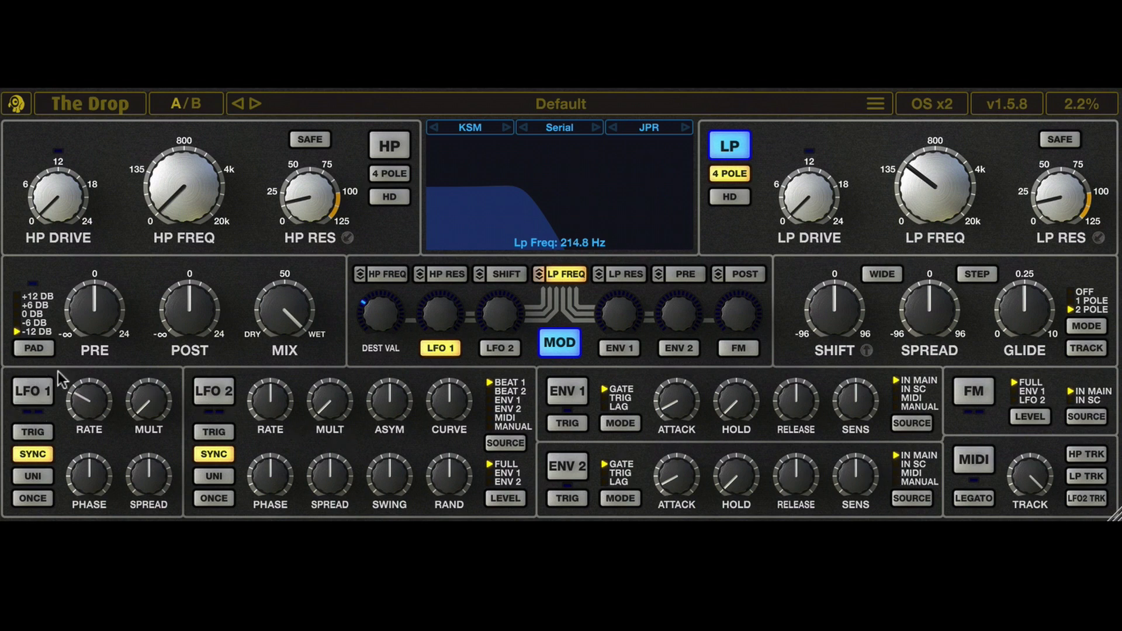
Enable LFO 1 and raise its modulation depth on the LP frequency destination.
click(41, 392)
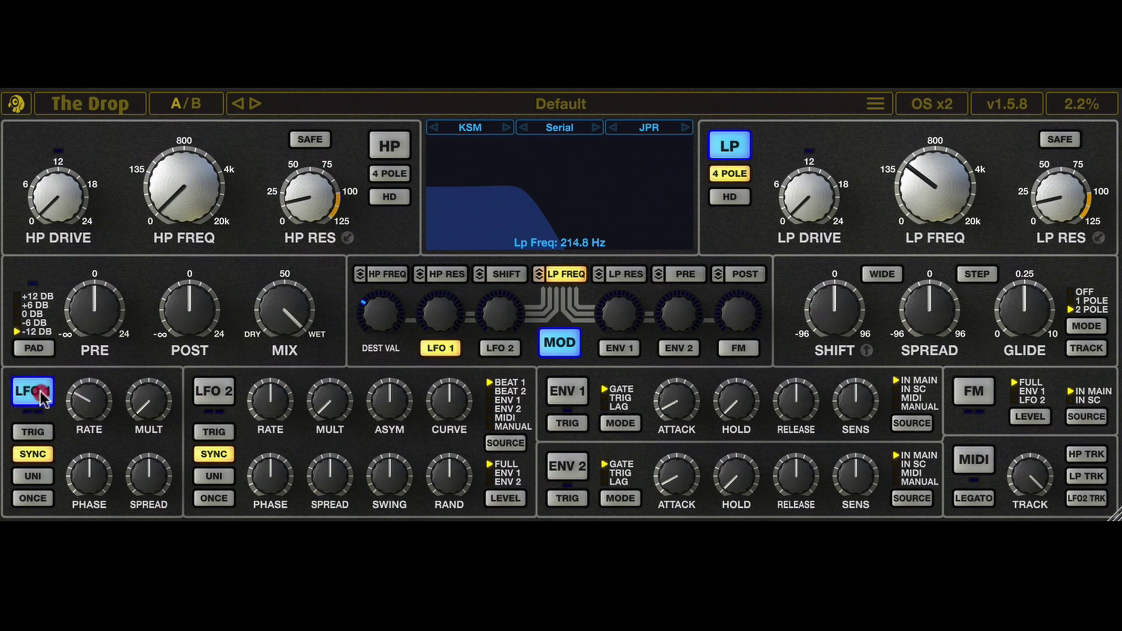
click(440, 349)
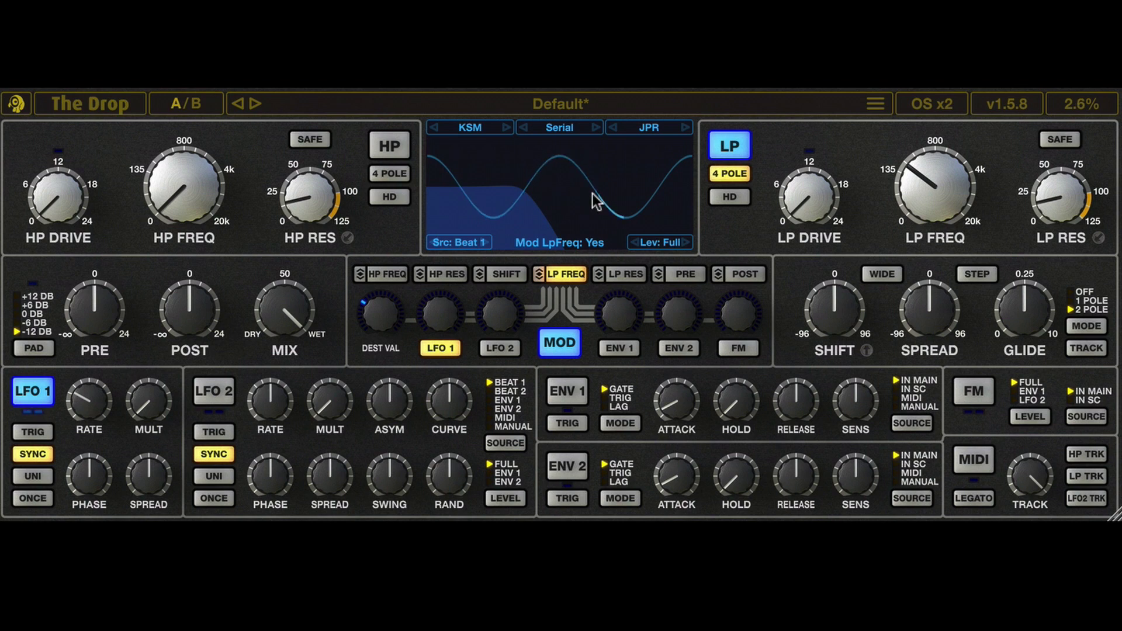
click(569, 275)
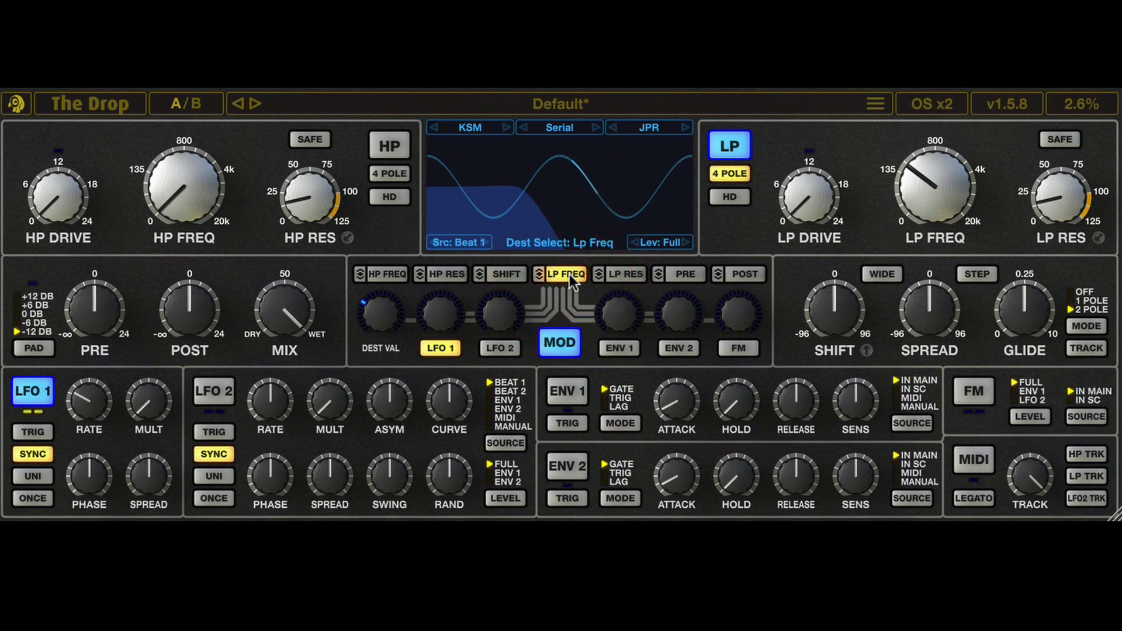
mouse_move(510, 317)
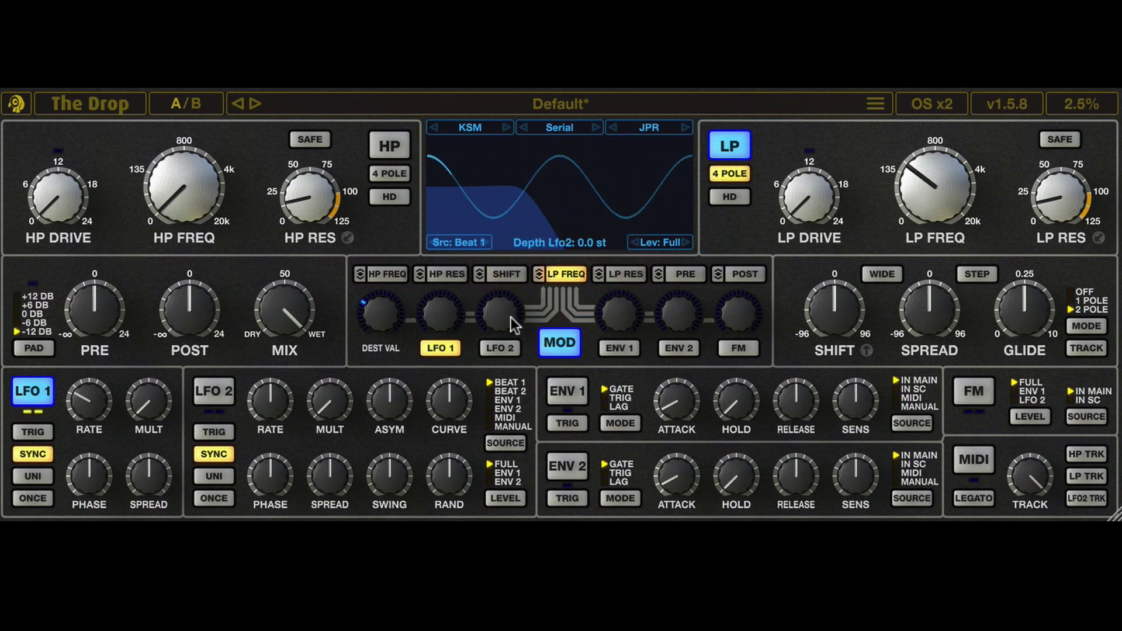
mouse_move(448, 310)
drag(447, 308, 449, 241)
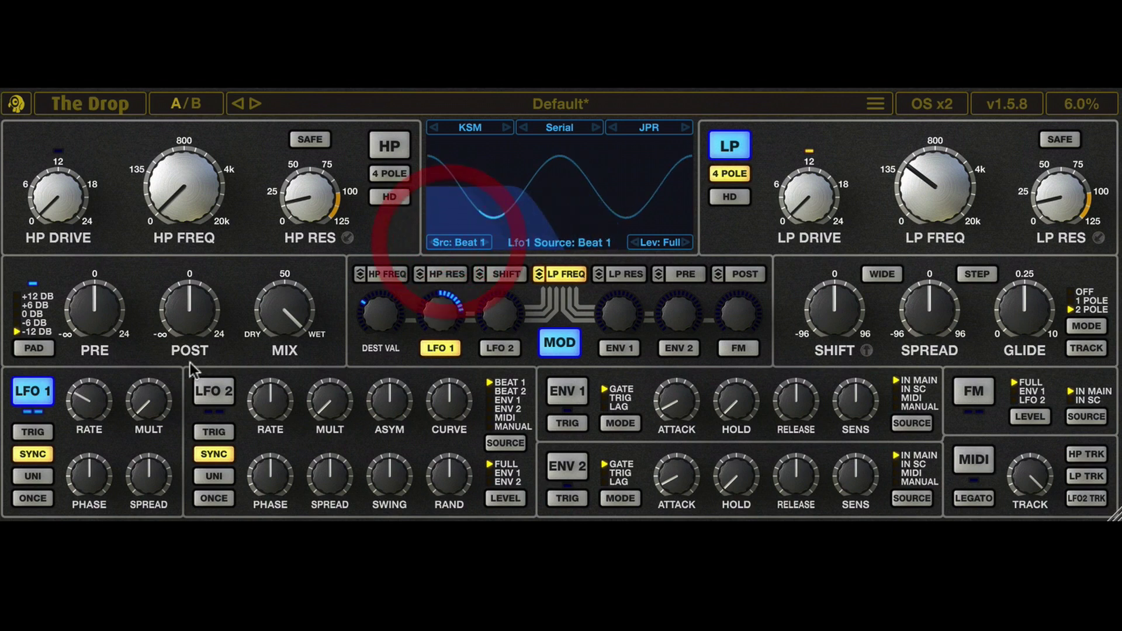
Review LFO 1's sync switch and source options, reselecting Beat 1 as the source.
click(31, 454)
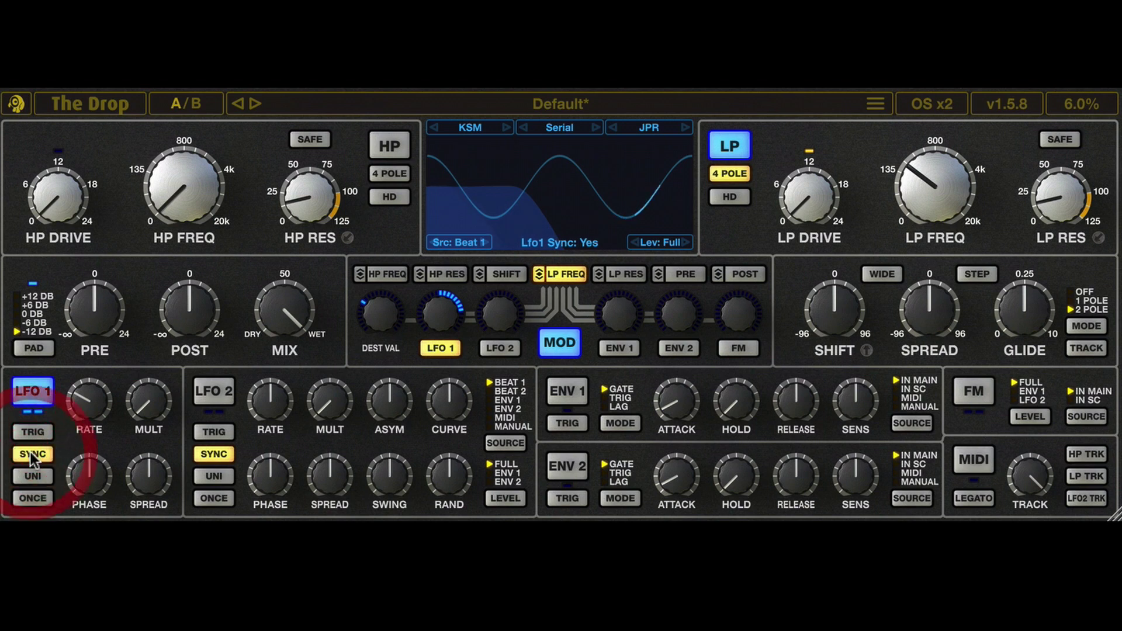
click(31, 452)
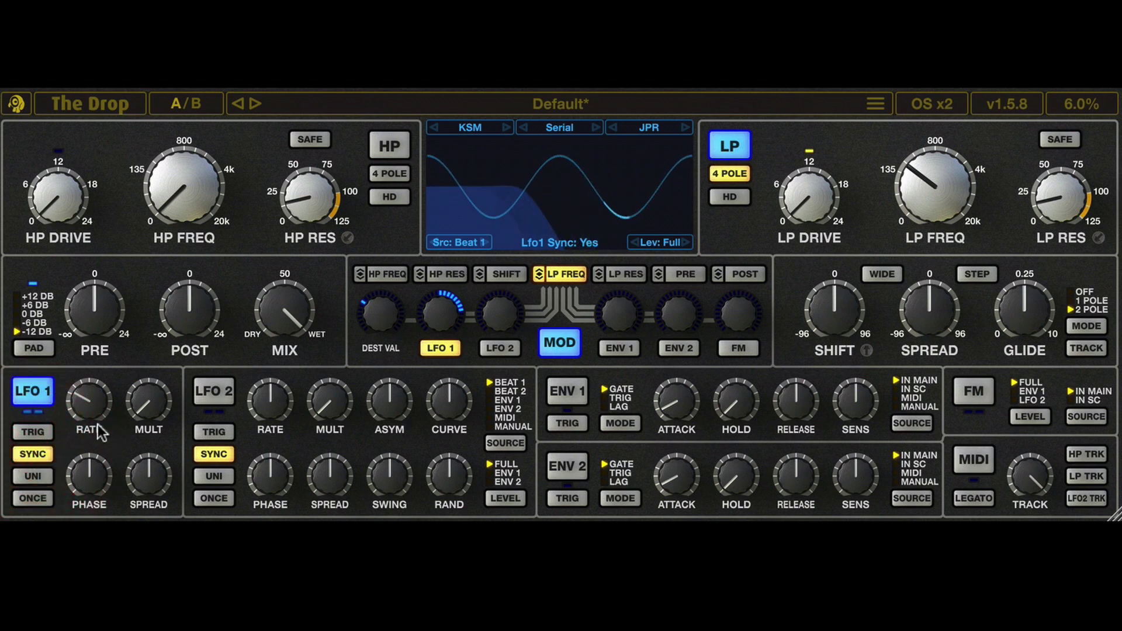
click(460, 244)
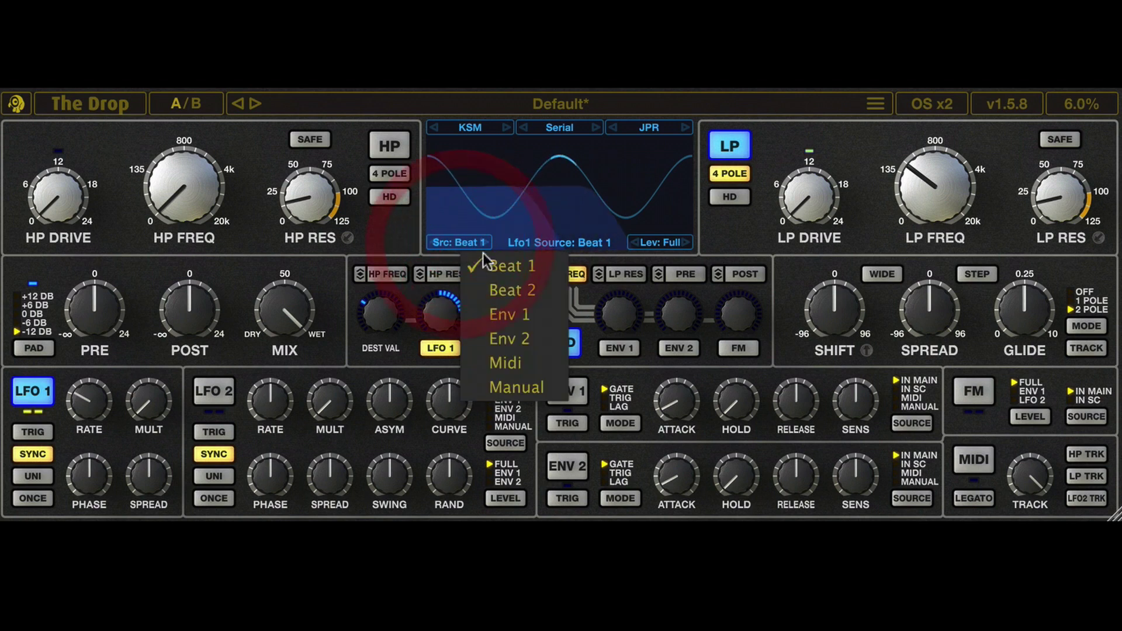
click(513, 265)
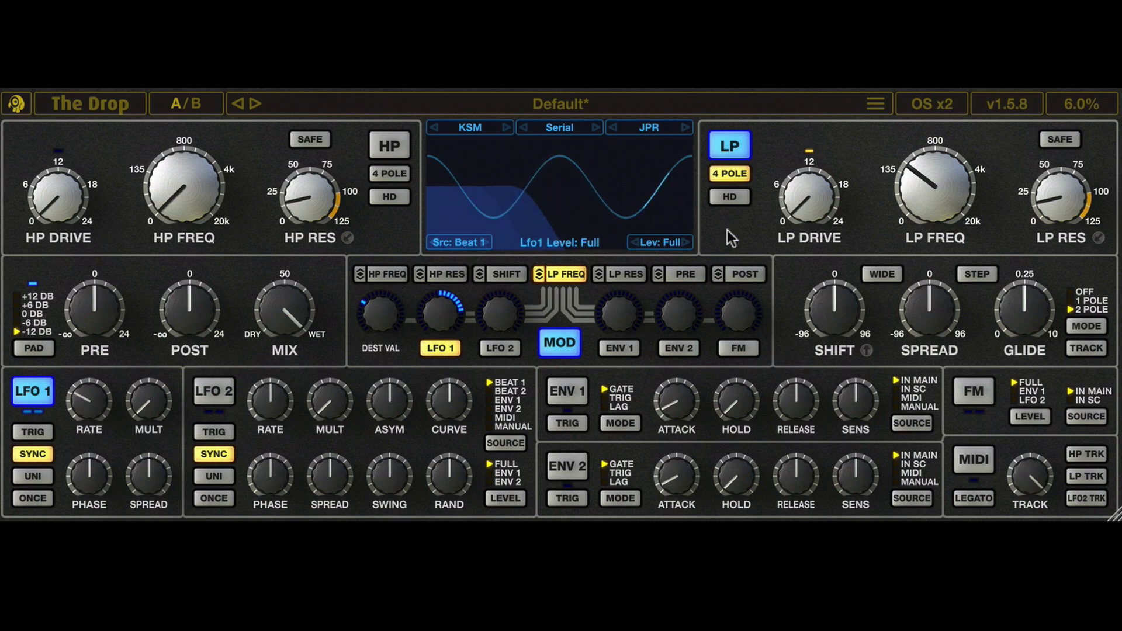
Raise the LP frequency slightly and, after trying rates such as 1/8 note, set LFO 1's rate to its middle position.
drag(927, 178, 928, 177)
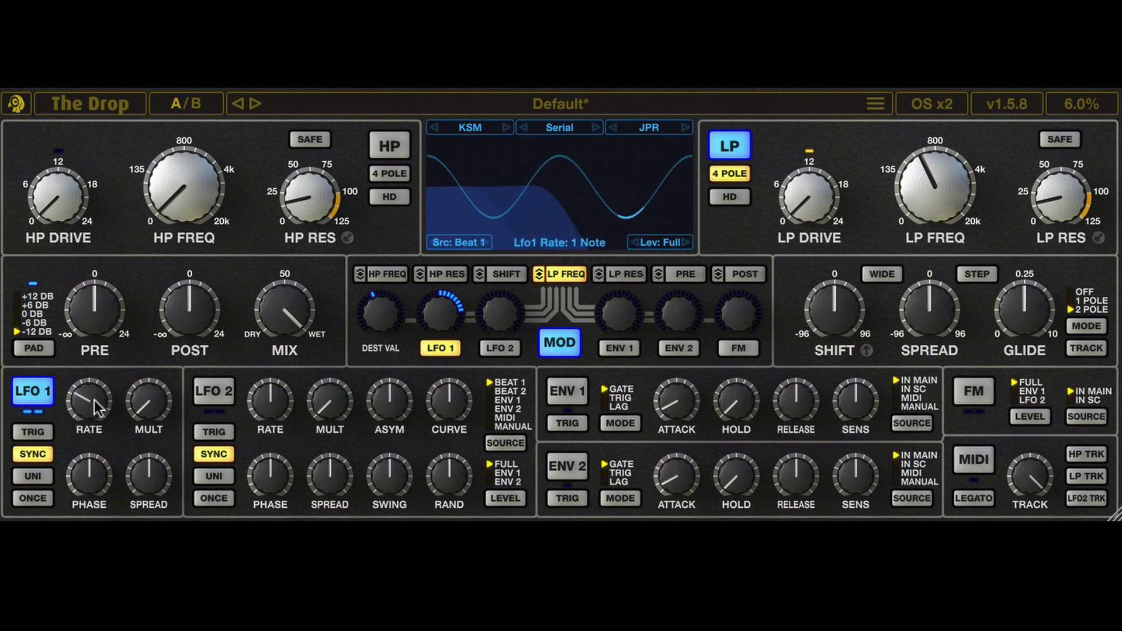
drag(93, 399, 93, 320)
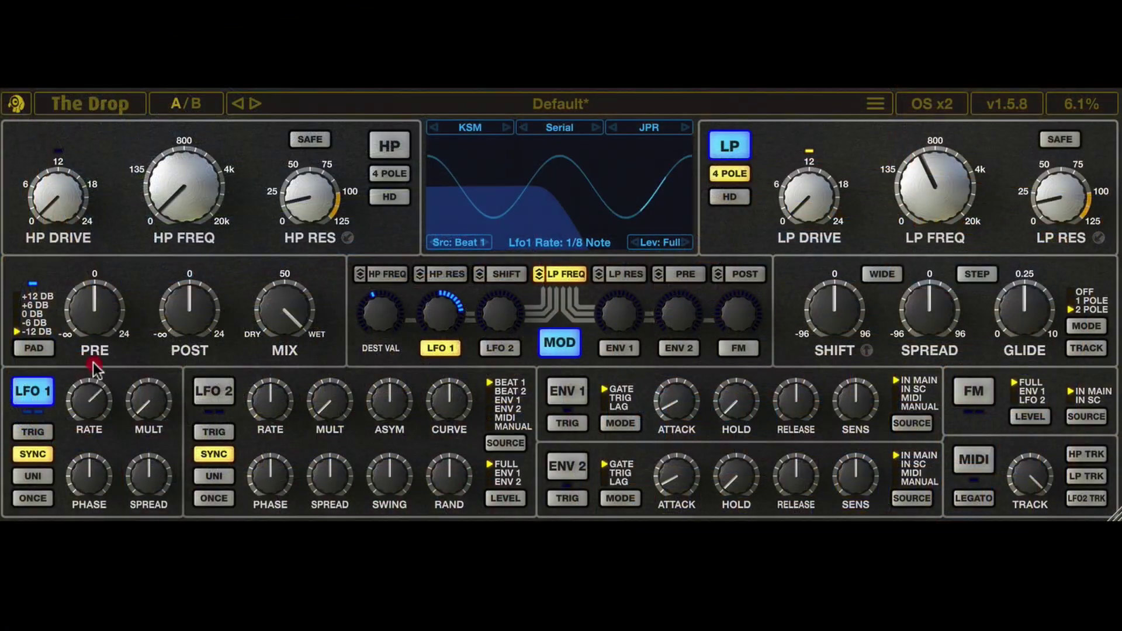
drag(96, 377, 97, 383)
drag(94, 373, 89, 402)
click(90, 403)
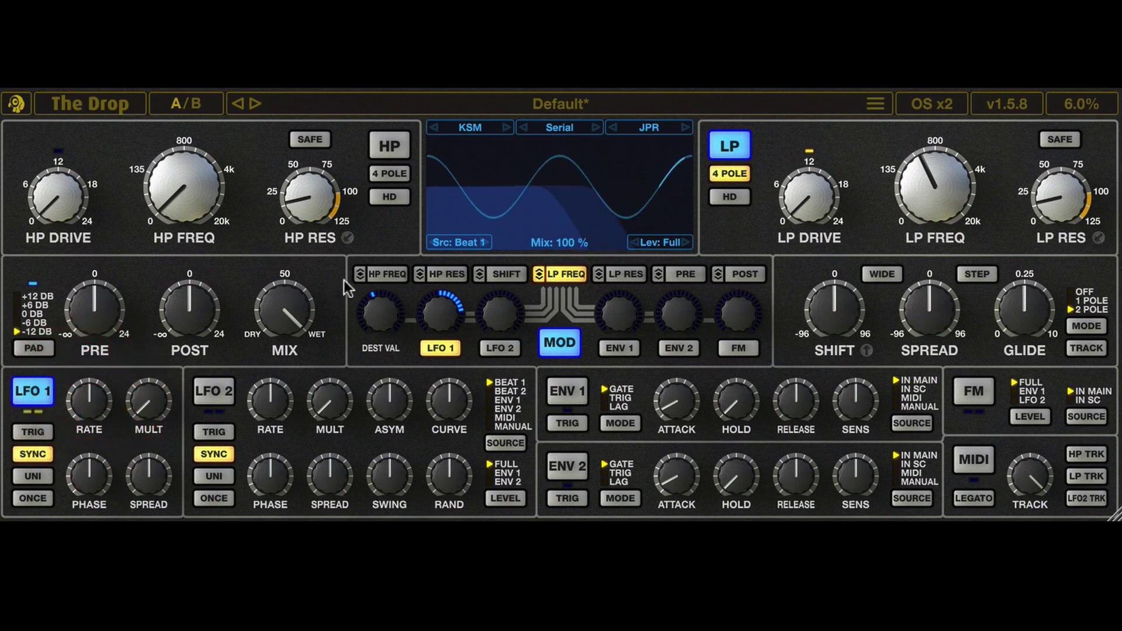
Set LFO 1's source to Beat 2 and audition it with the rate control.
click(450, 244)
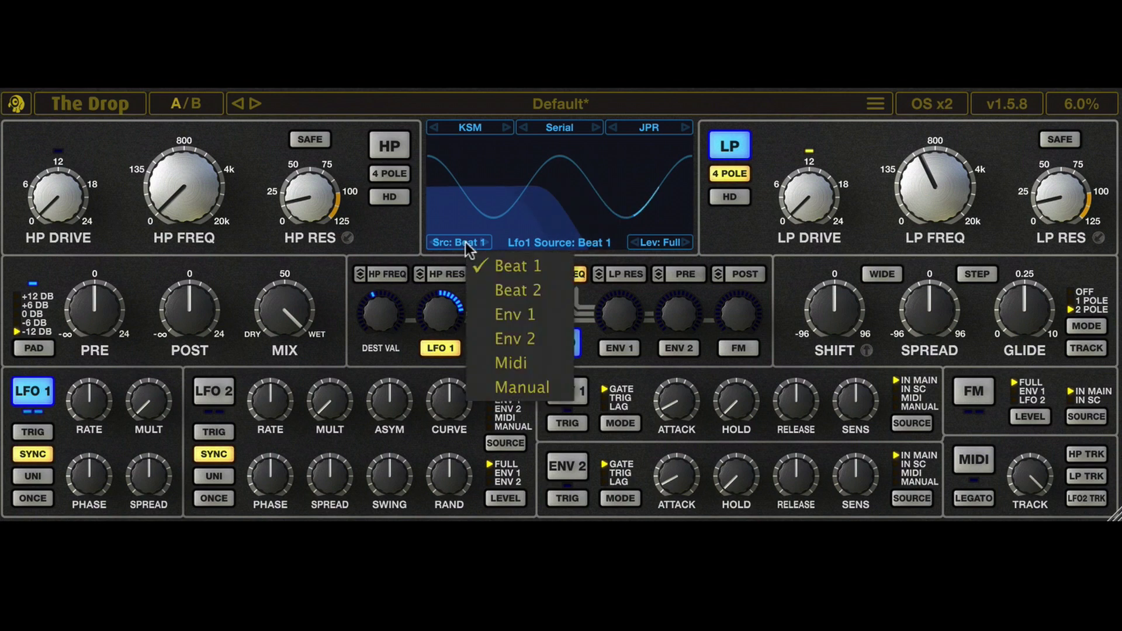
click(506, 283)
mouse_move(88, 400)
mouse_down()
mouse_move(93, 350)
mouse_move(98, 409)
mouse_up()
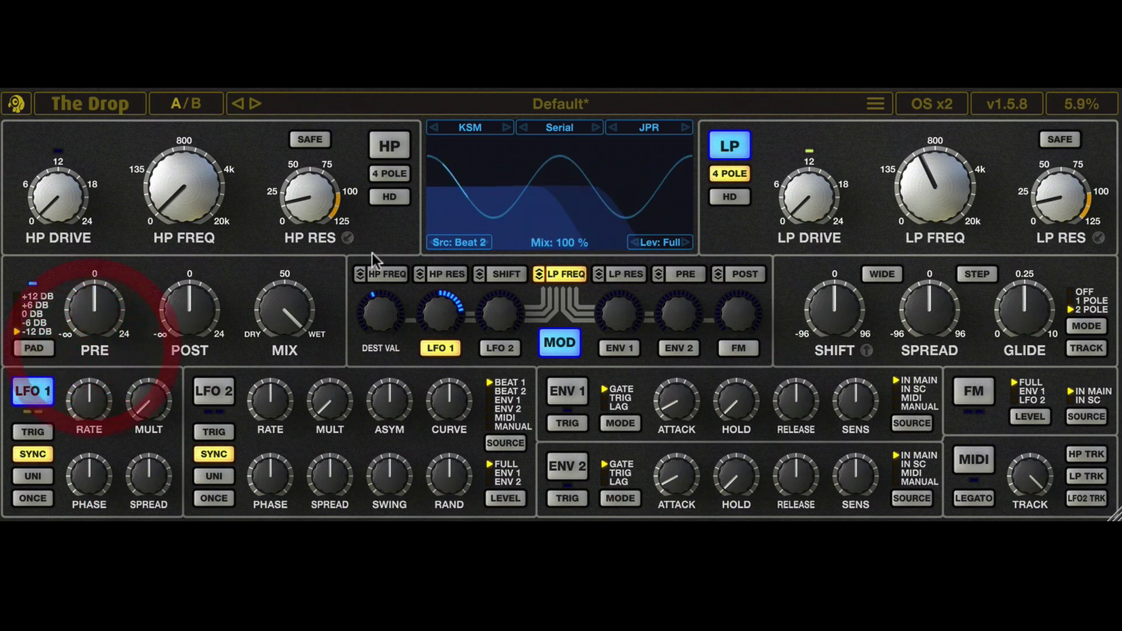
Set LFO 1's source back to Beat 1 and its phase to -90 degrees.
click(466, 244)
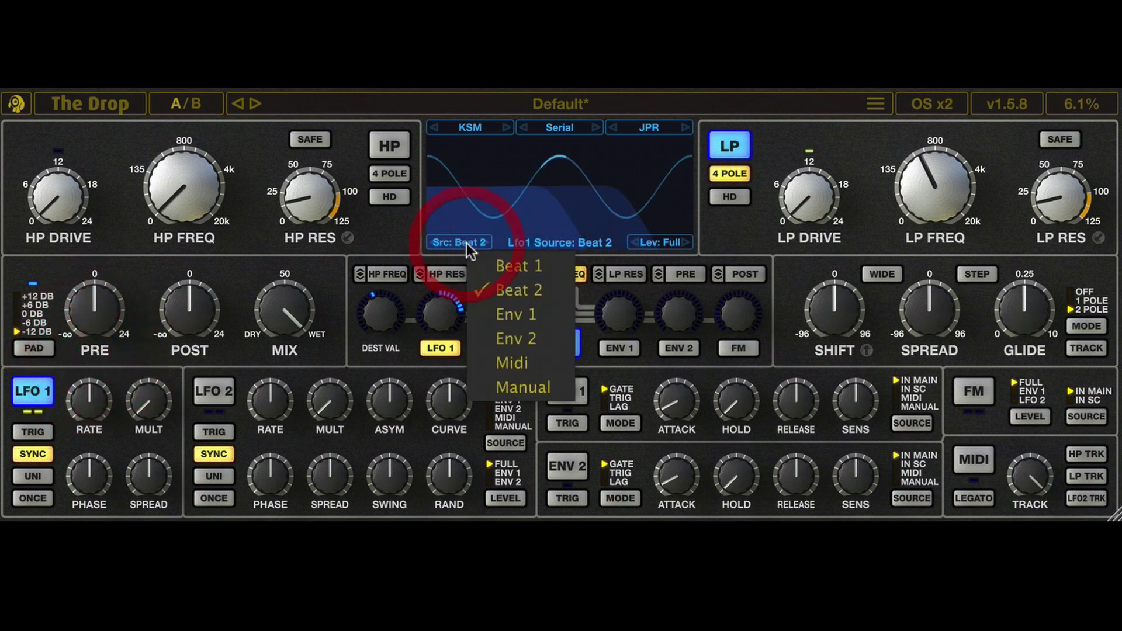
click(506, 268)
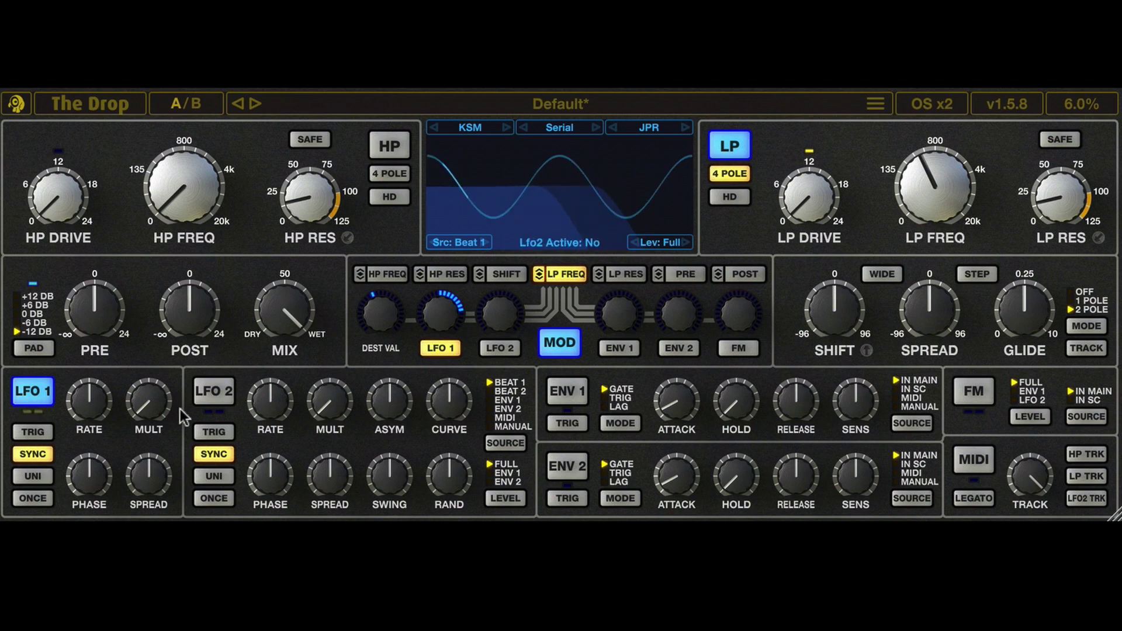
mouse_move(88, 481)
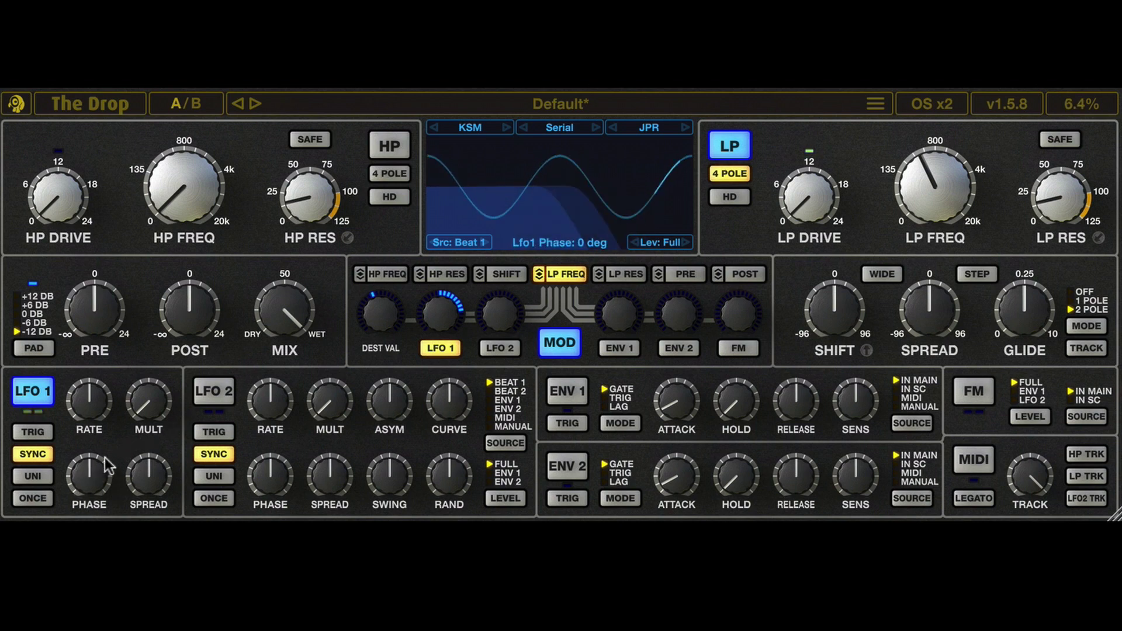
drag(91, 481, 91, 521)
double_click(91, 471)
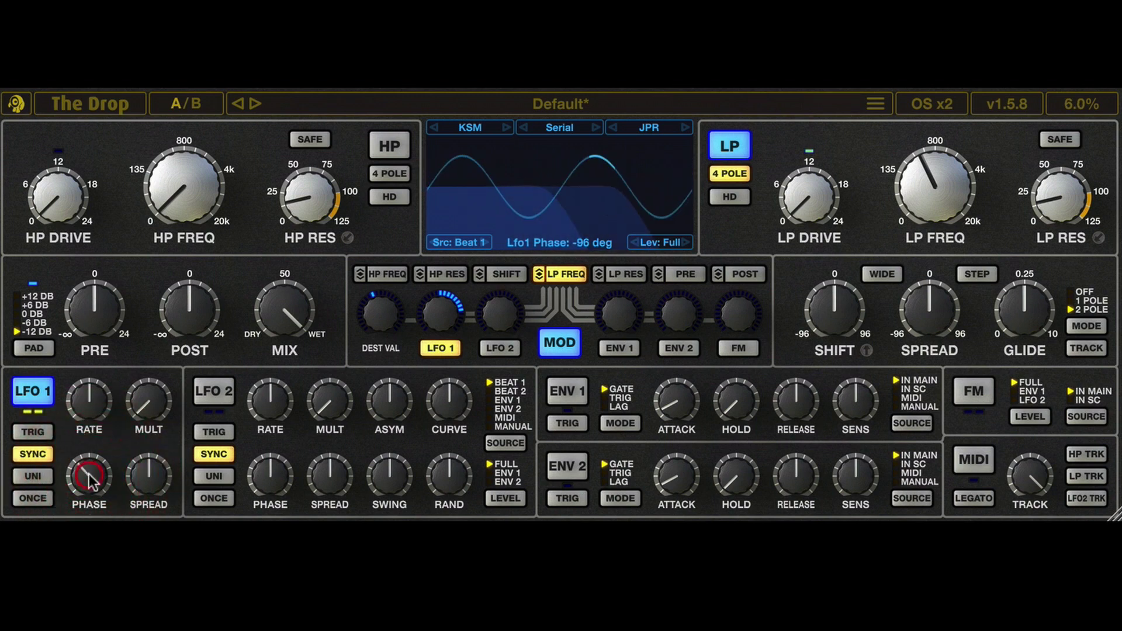
text(-90)
key(Return)
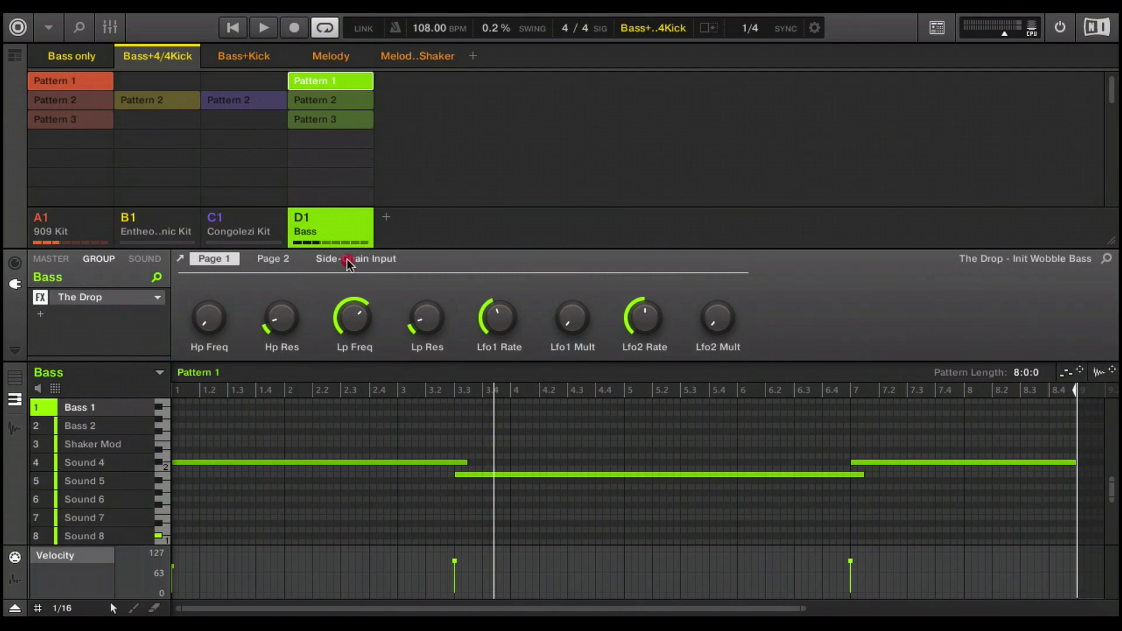
Set the side-chain input source of The Drop on the Bass group to A1 - 909 Kit.
click(348, 261)
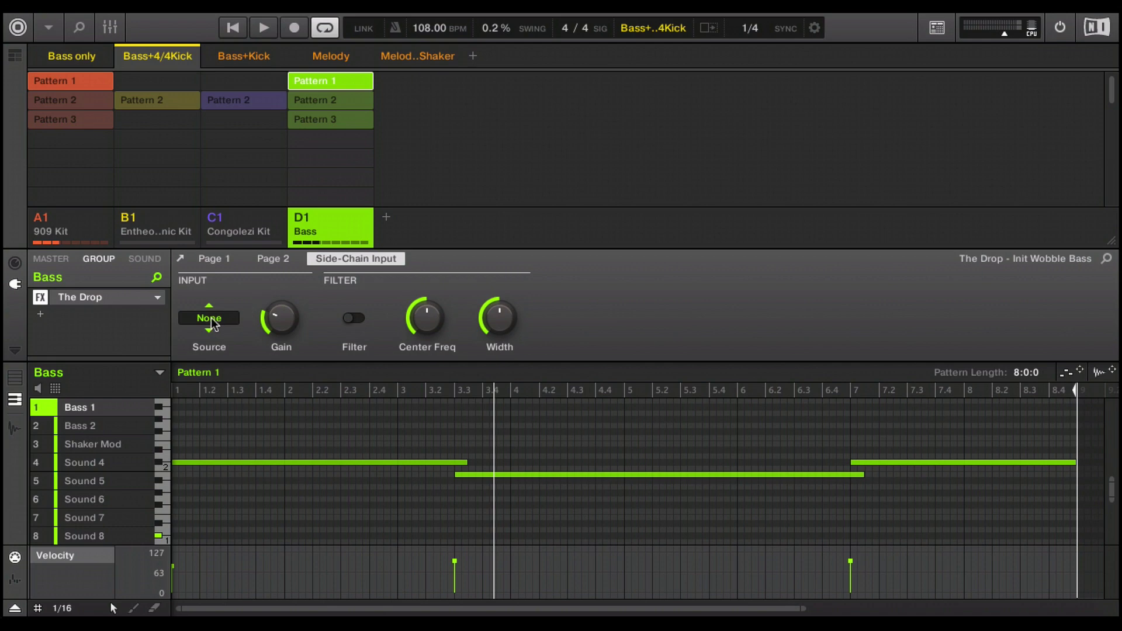
click(209, 318)
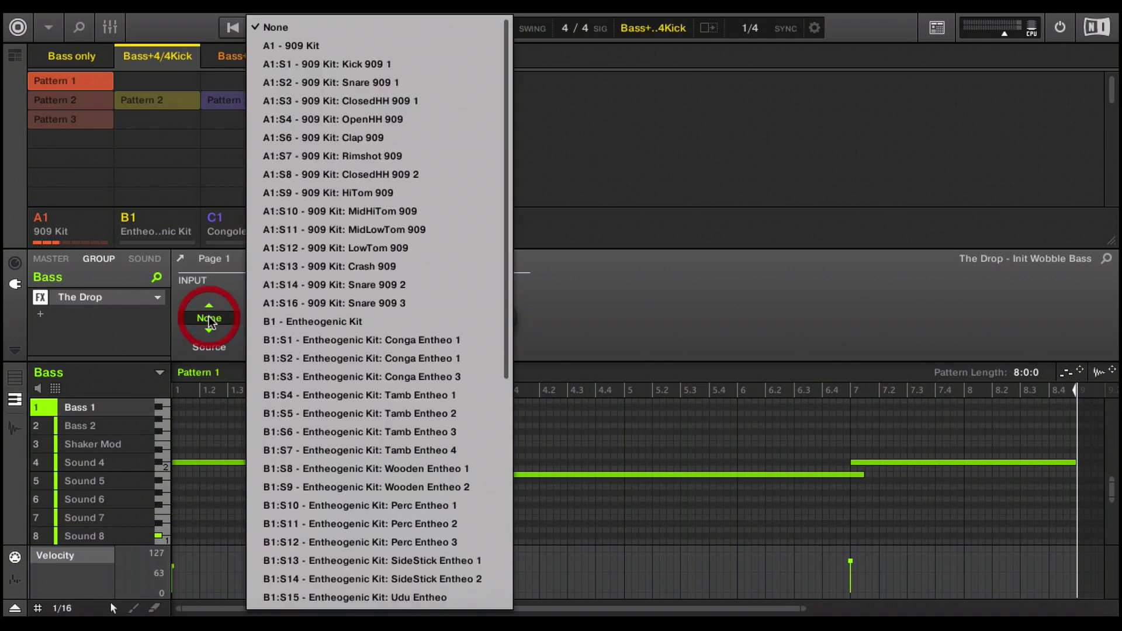
click(299, 40)
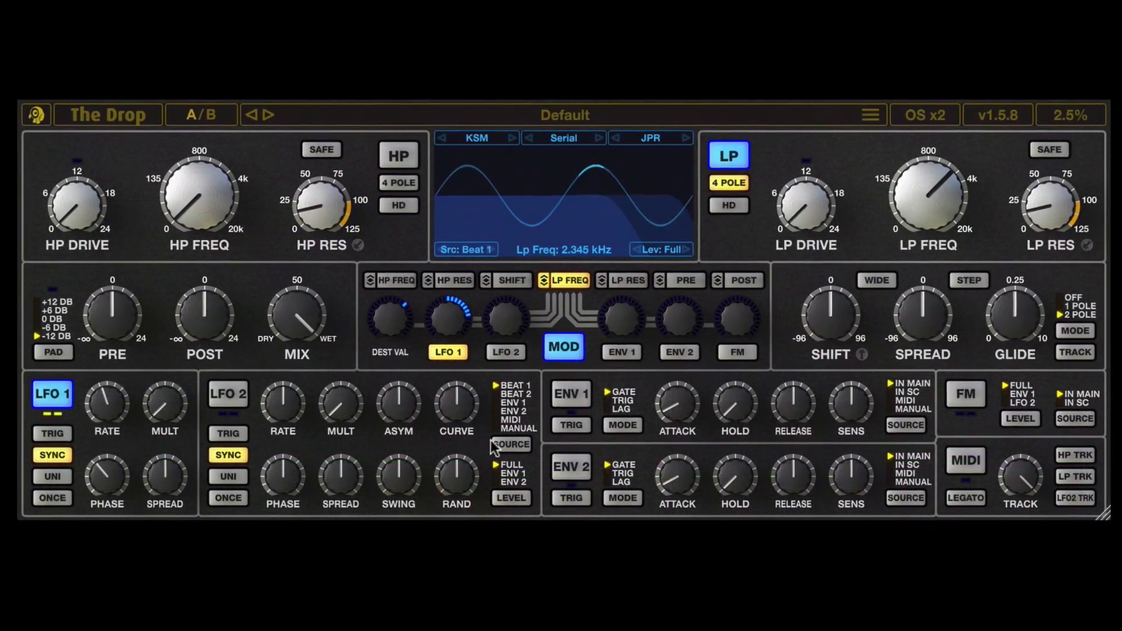
Enable Env 2 with the side-chain input as its source and route it to the Post gain with negative depth.
click(569, 465)
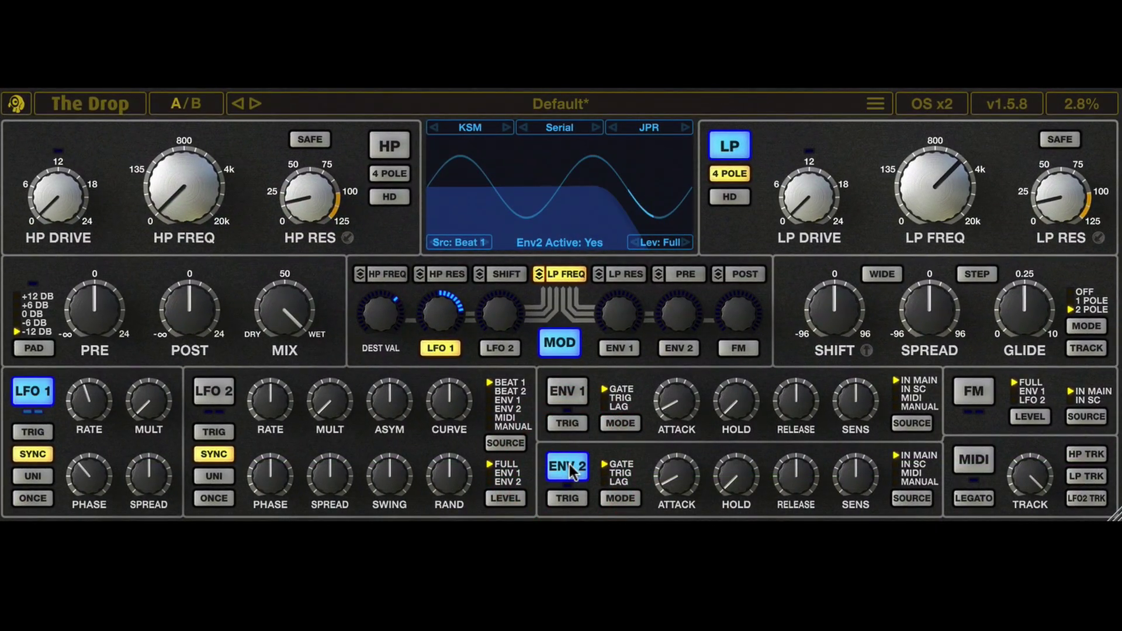
click(670, 350)
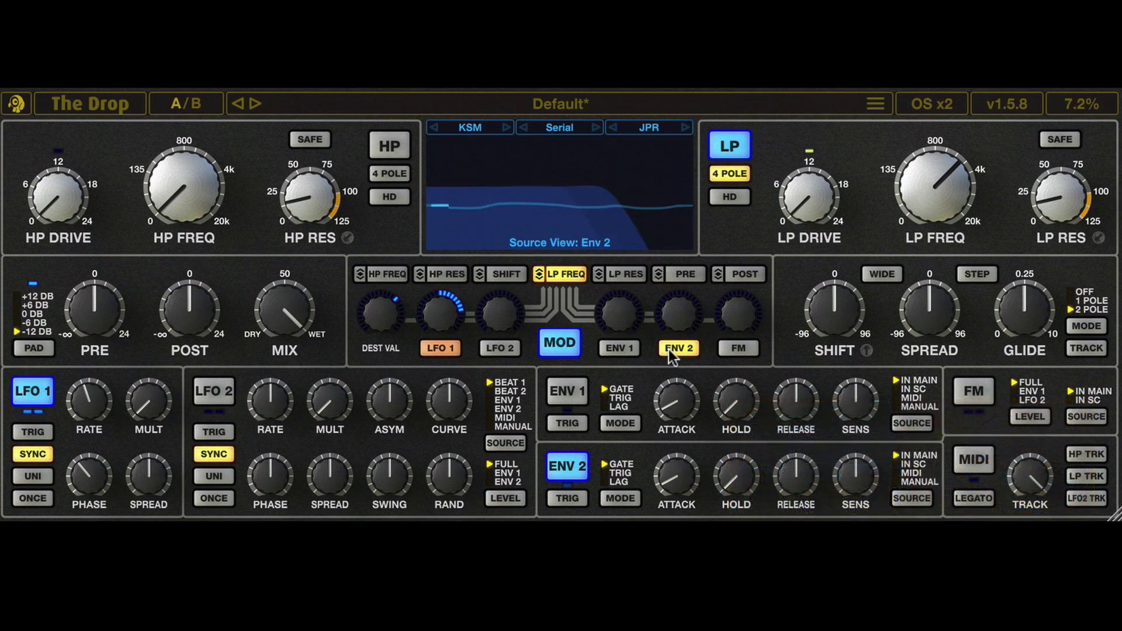
click(914, 464)
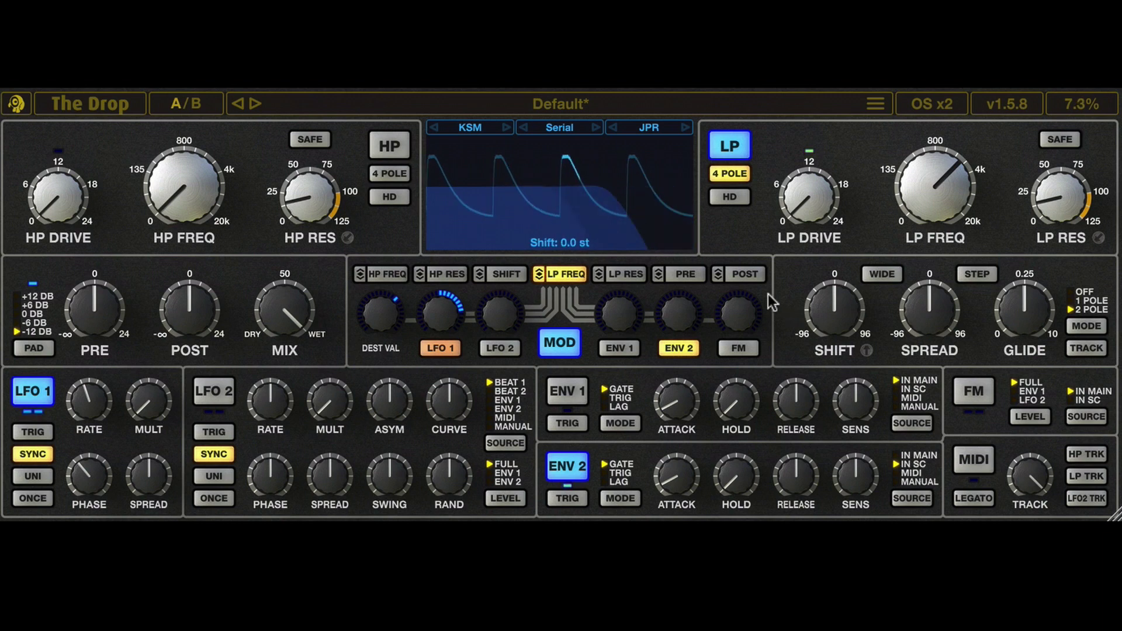
click(745, 273)
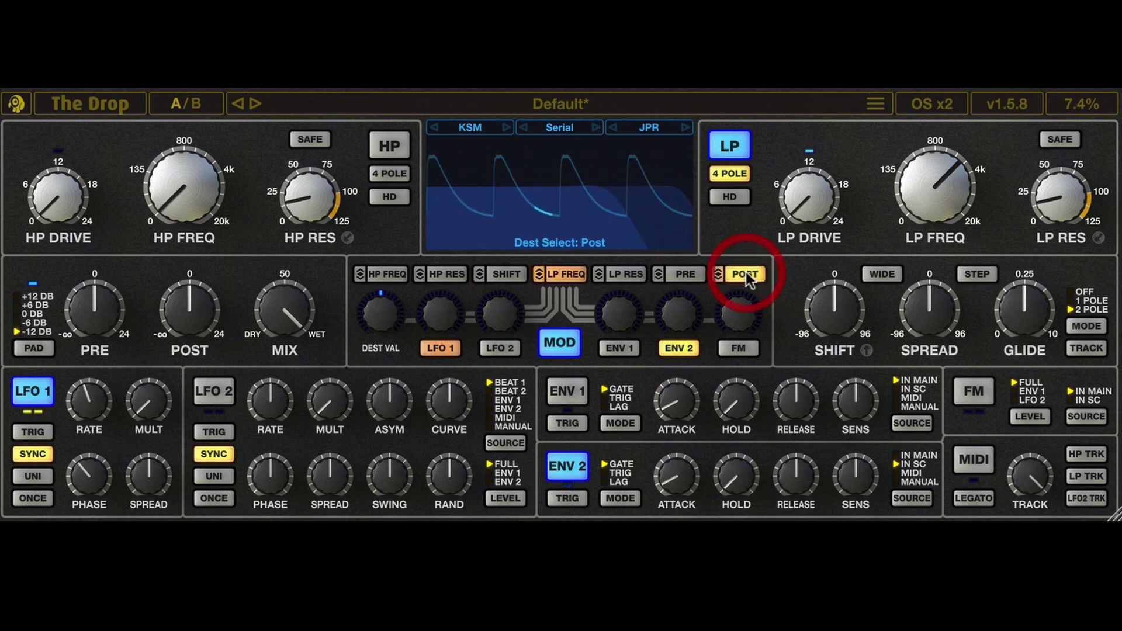
drag(678, 310, 679, 470)
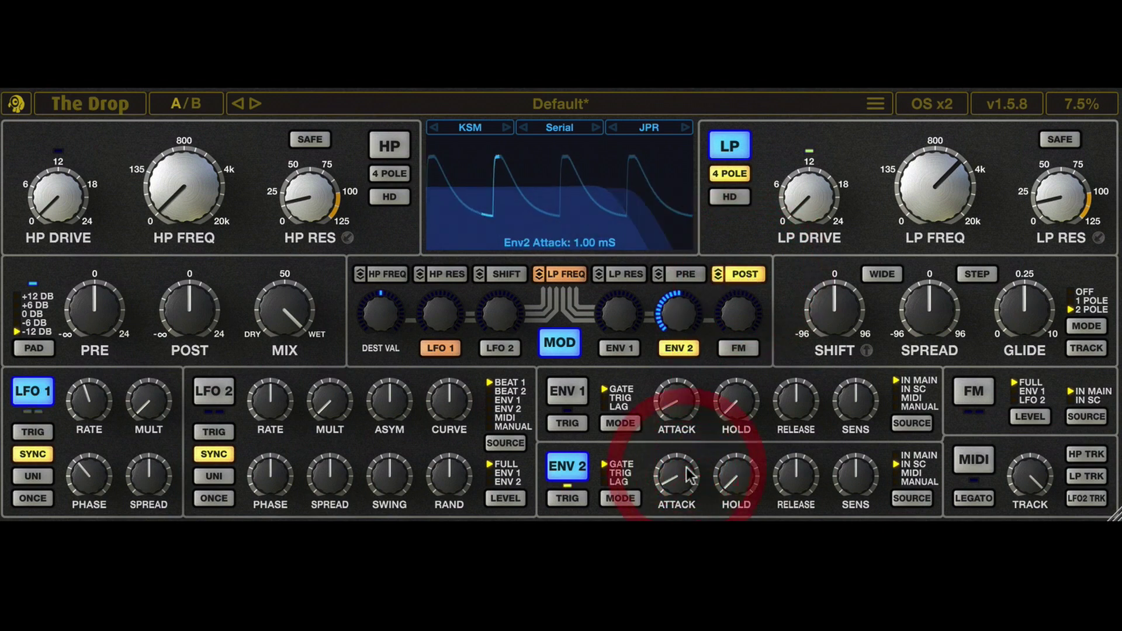
With LFO 1 off, shape Env 2's ducking using minimum attack, a 45.62 ms release and slightly less negative Post depth.
click(37, 391)
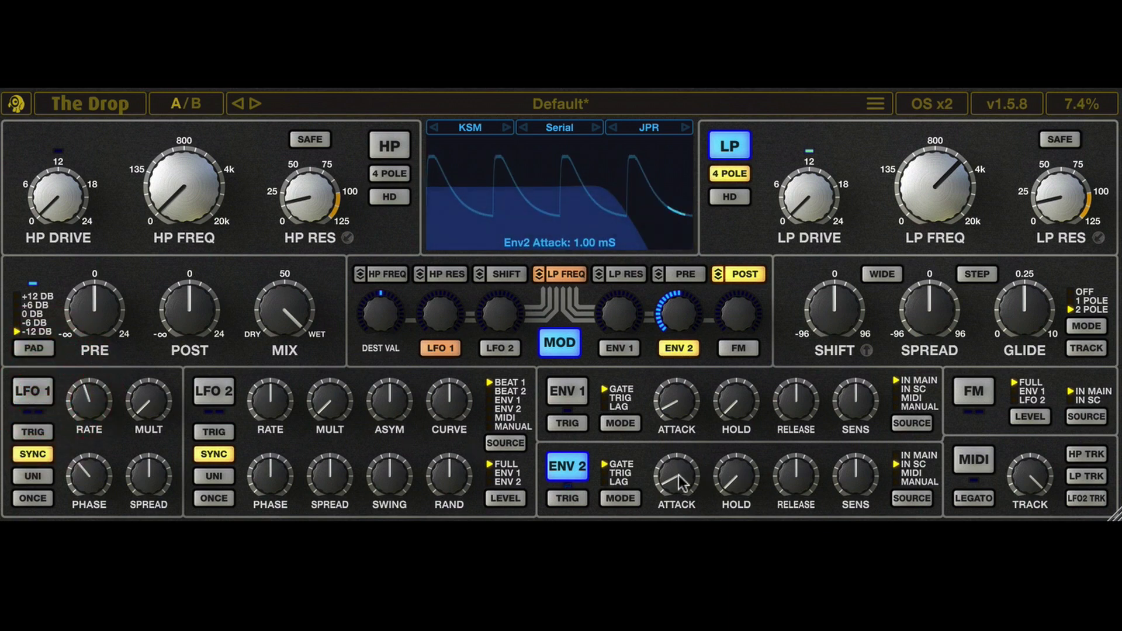
drag(679, 475, 677, 502)
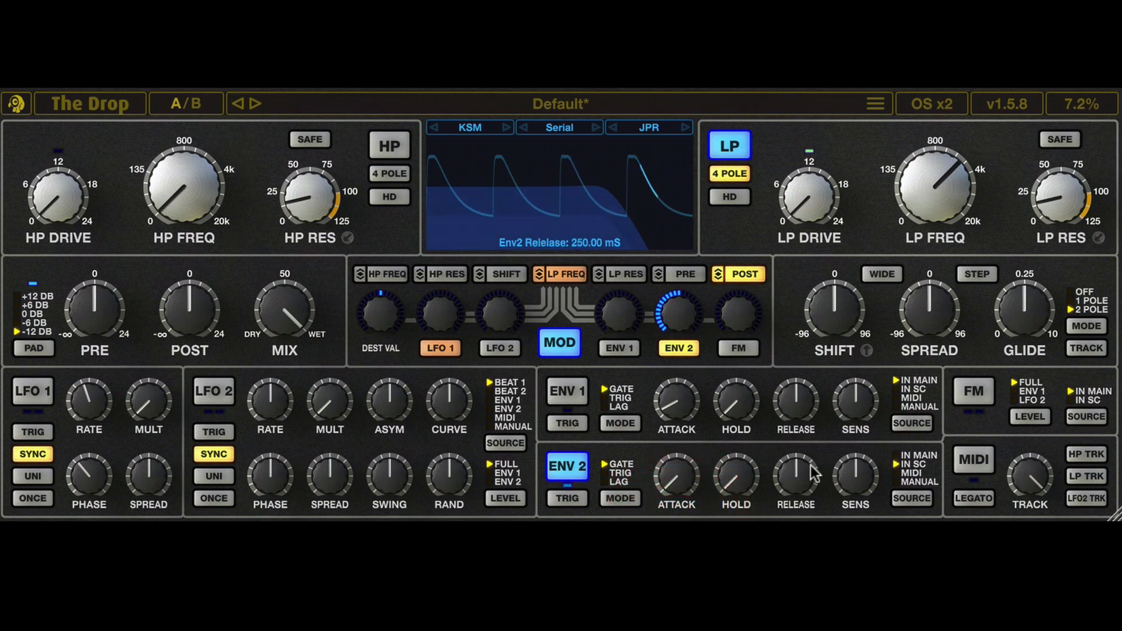
drag(796, 482, 800, 518)
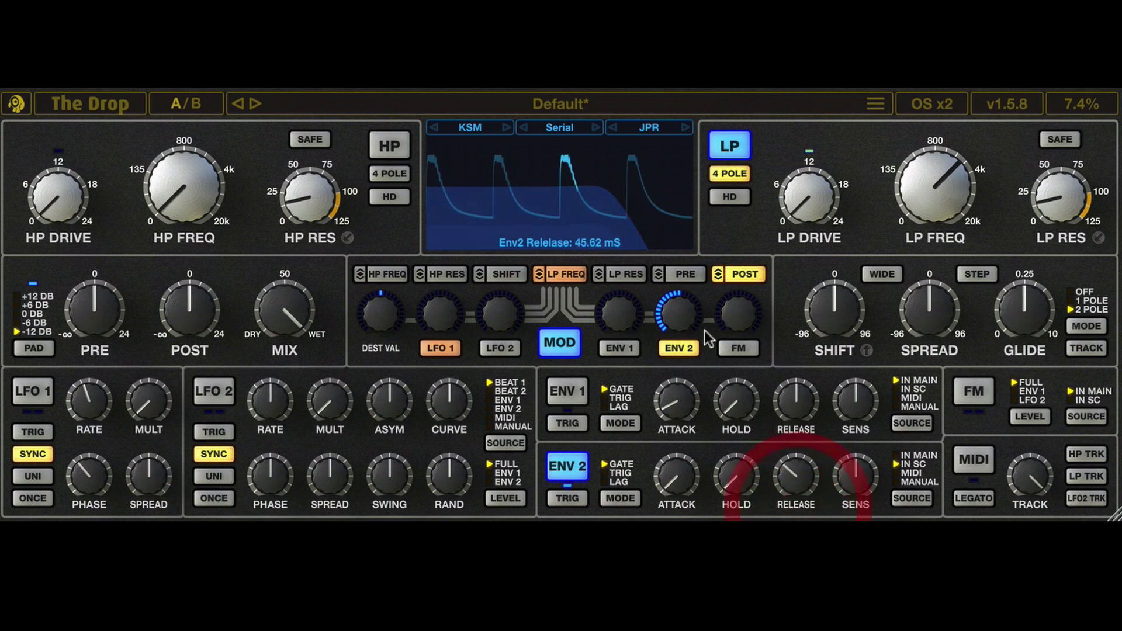
drag(682, 314, 682, 278)
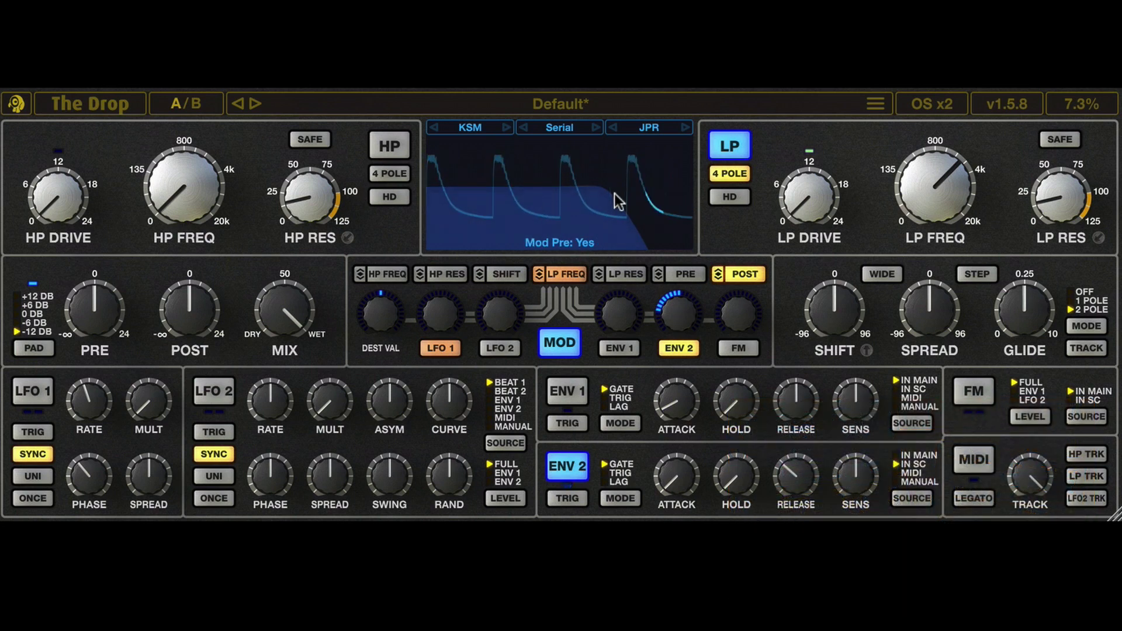
Turn LFO 1 back on and audition its rate control.
click(33, 390)
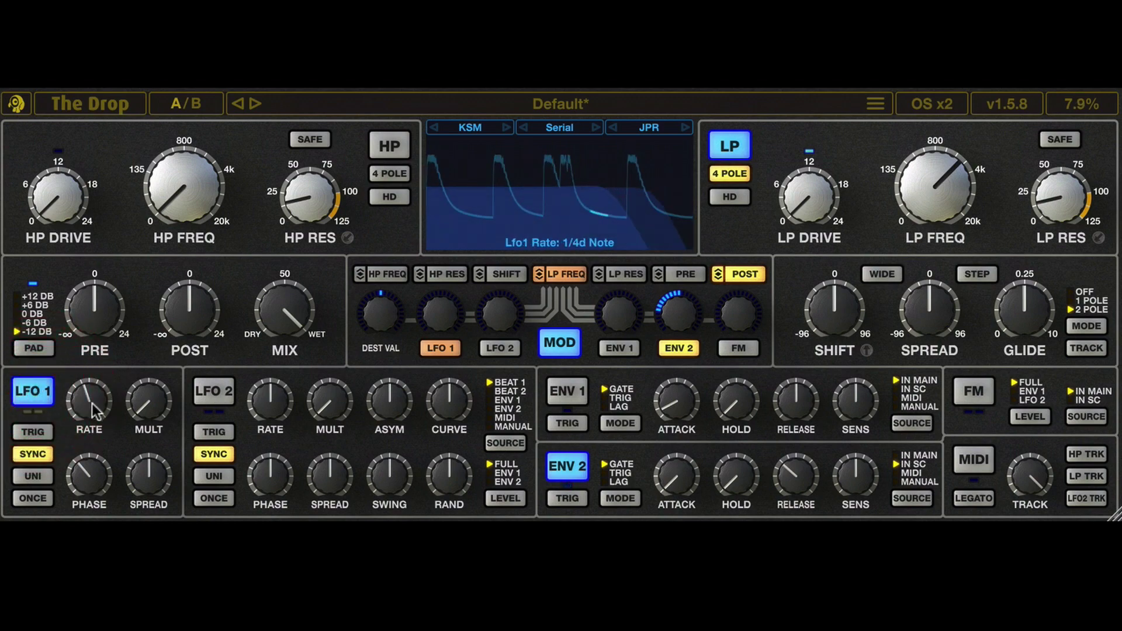
drag(94, 409, 97, 365)
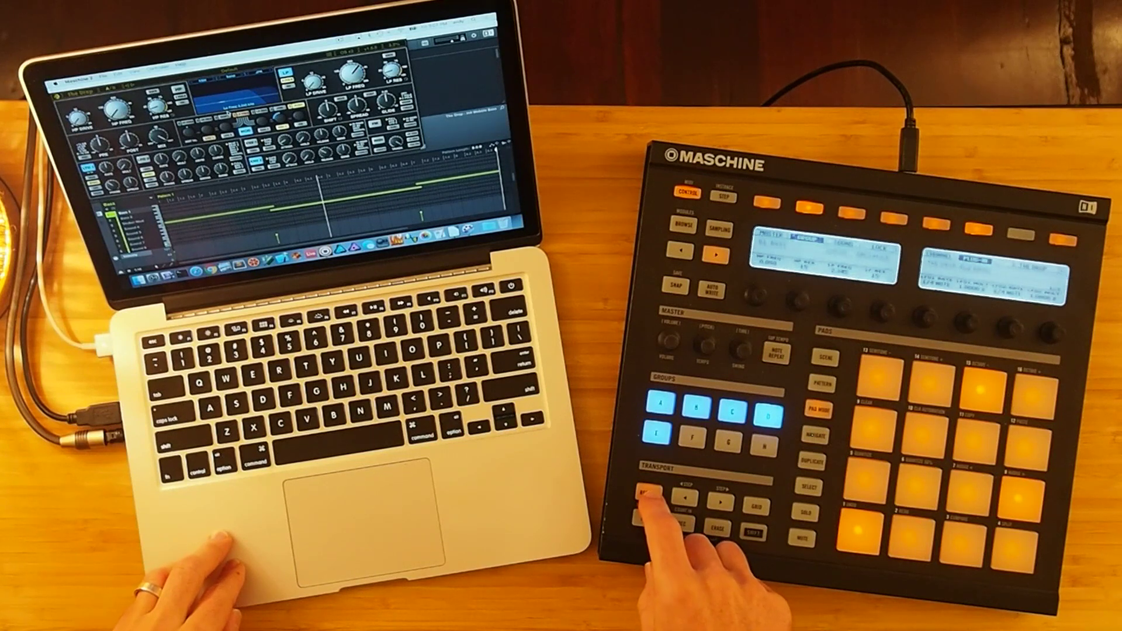
key(space)
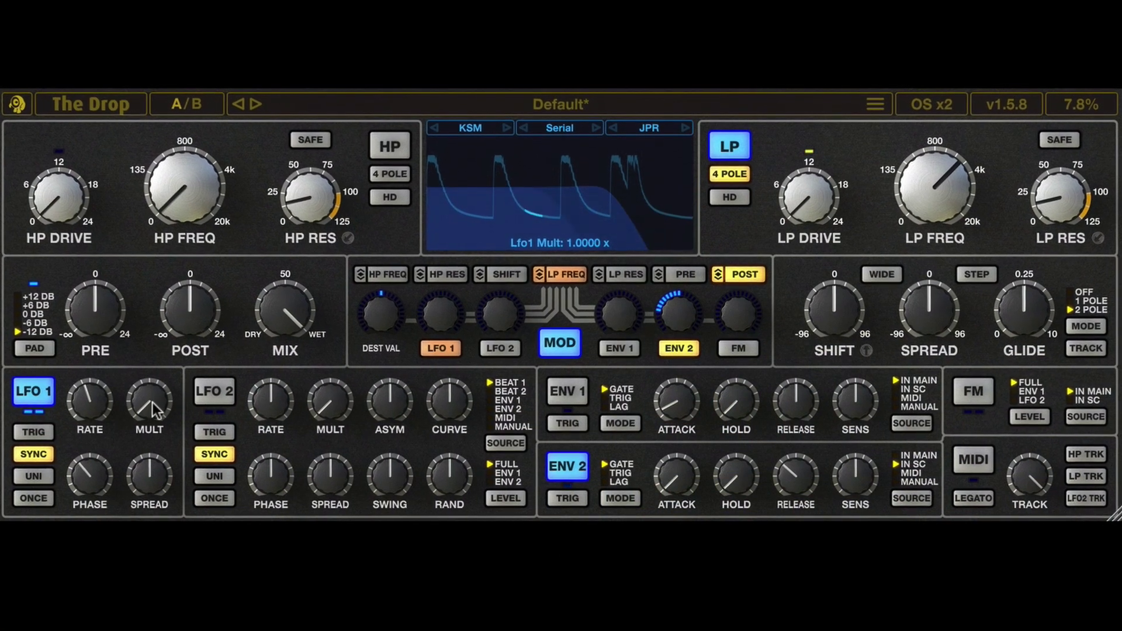
Try higher LFO 1 multiplier values such as 297.80x and 14.059x, returning the multiplier to 1x.
drag(152, 402, 145, 261)
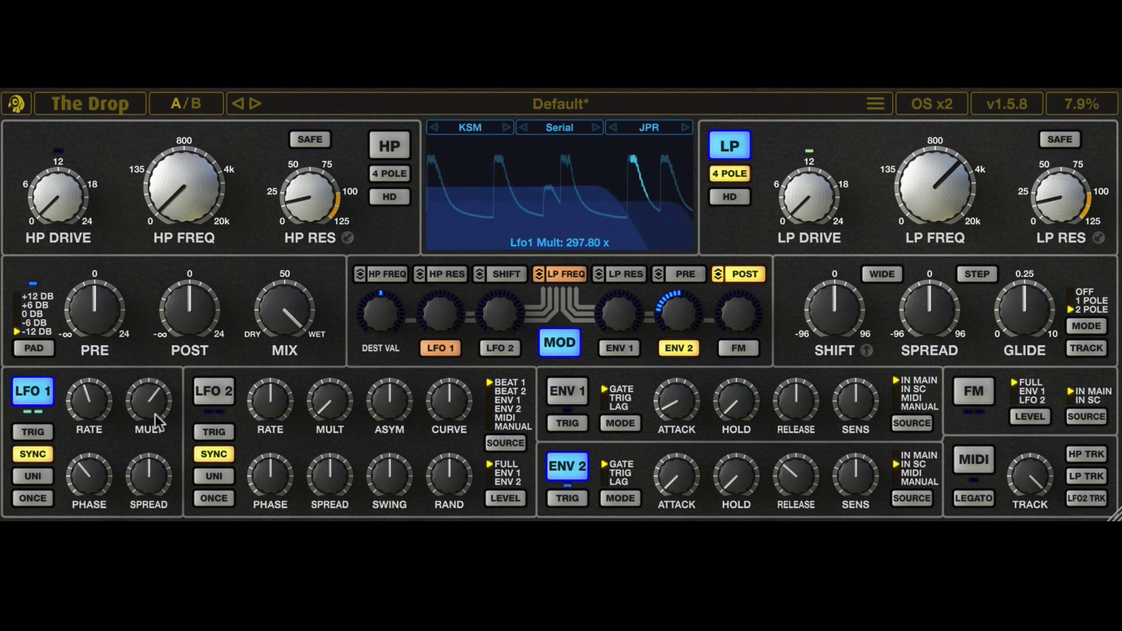
mouse_move(156, 402)
mouse_down()
mouse_move(160, 496)
mouse_move(156, 402)
mouse_up()
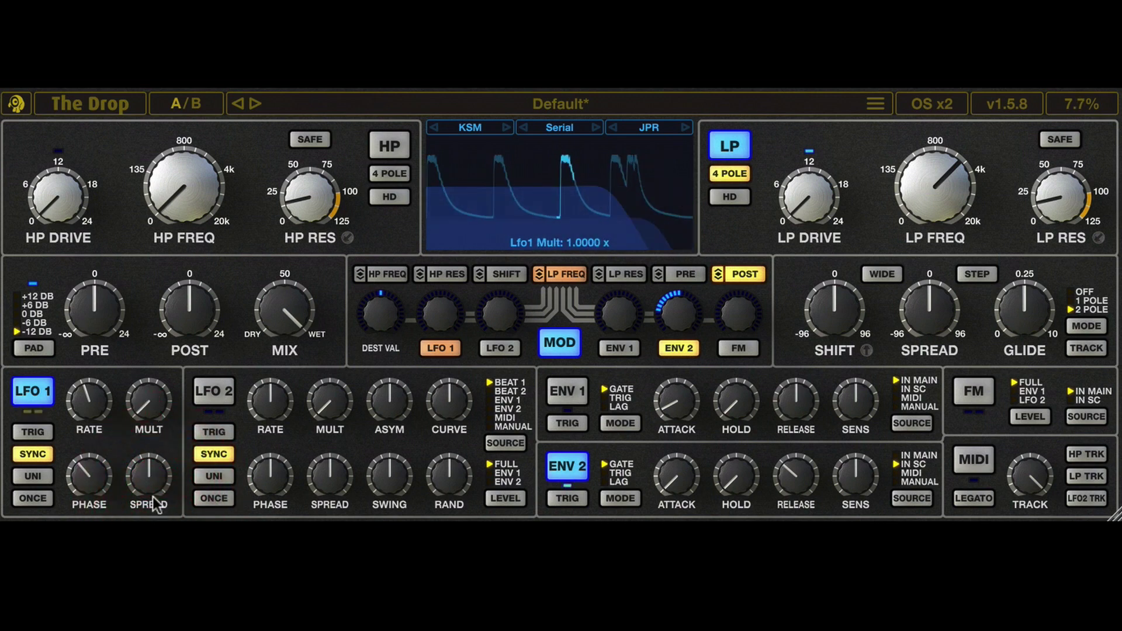
drag(146, 415, 155, 517)
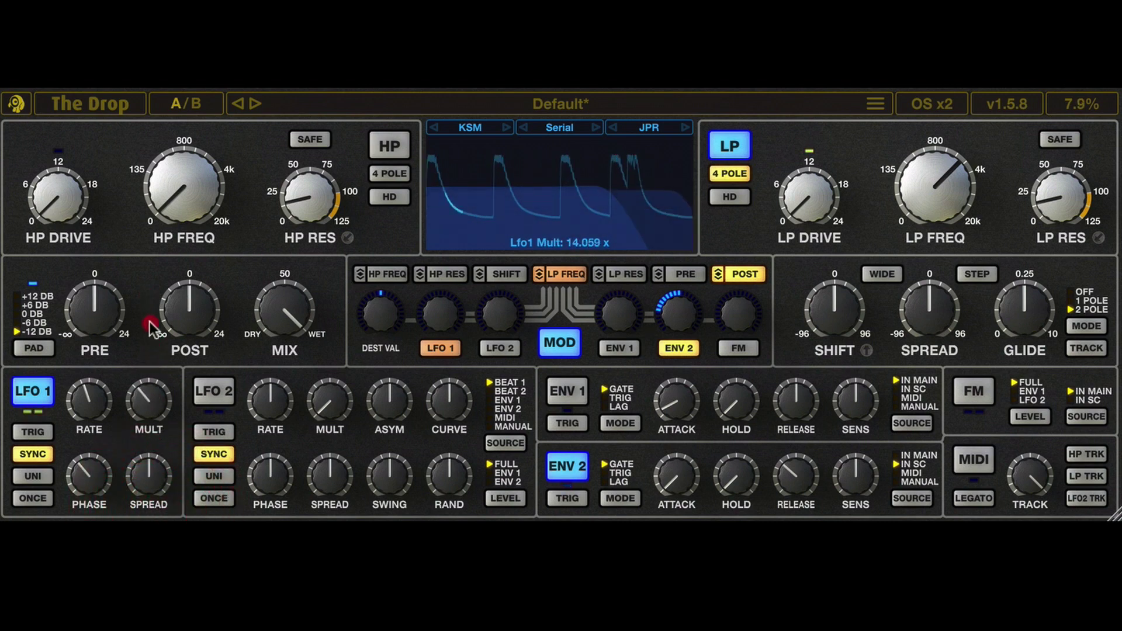
drag(151, 327, 153, 407)
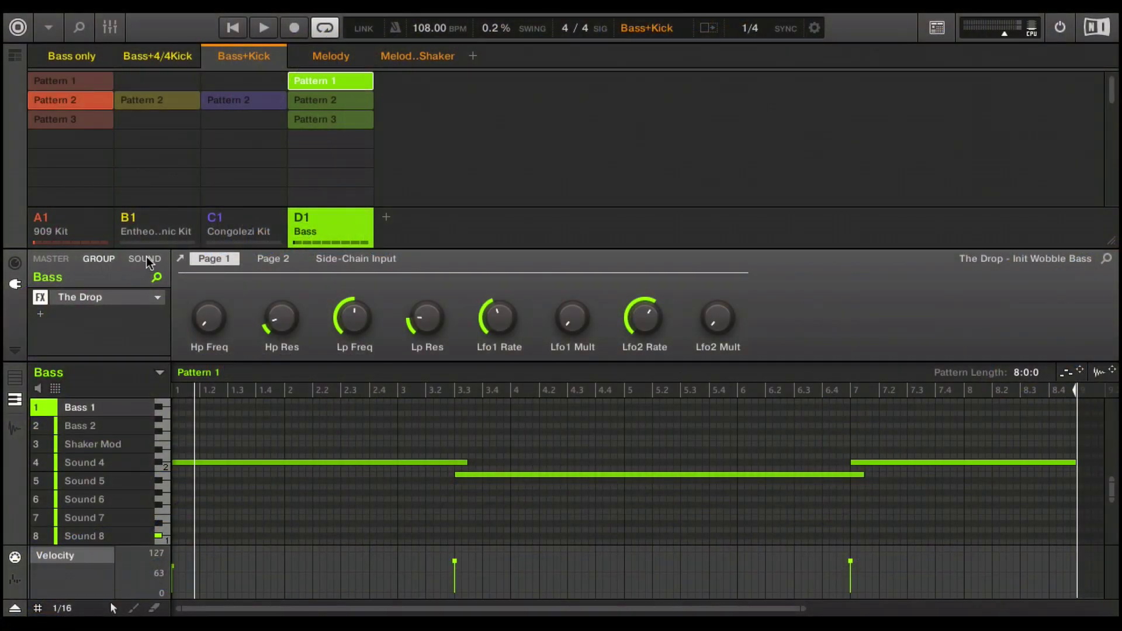
Check the Massive instrument on the Bass 1 sound, return to the Bass group, and play the Melody scene with Bass 2 selected.
click(146, 260)
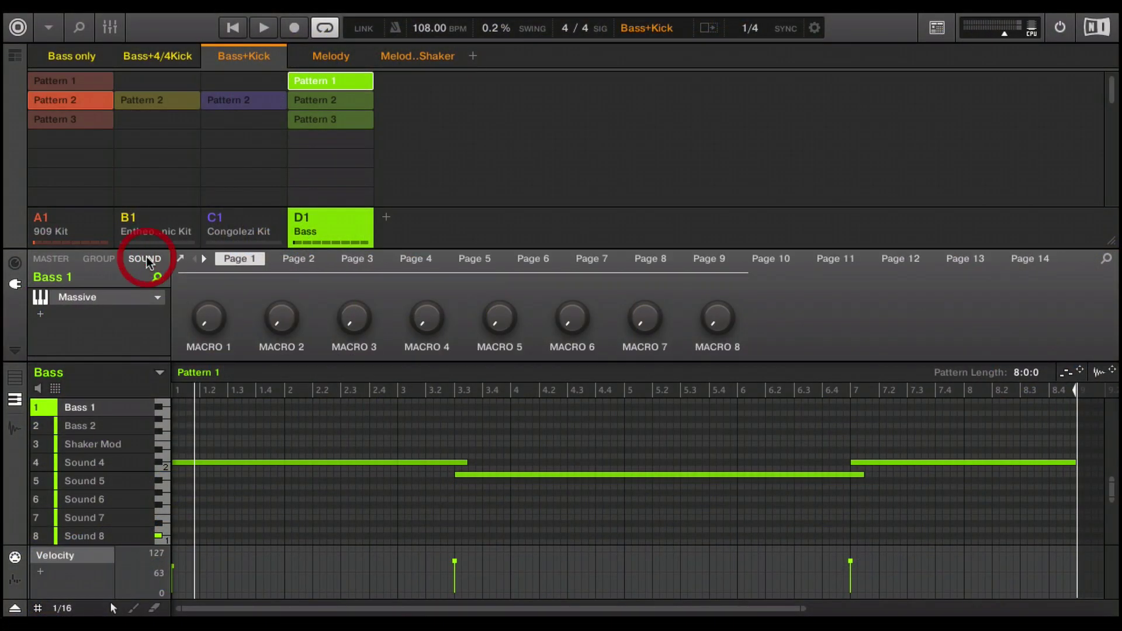
click(99, 259)
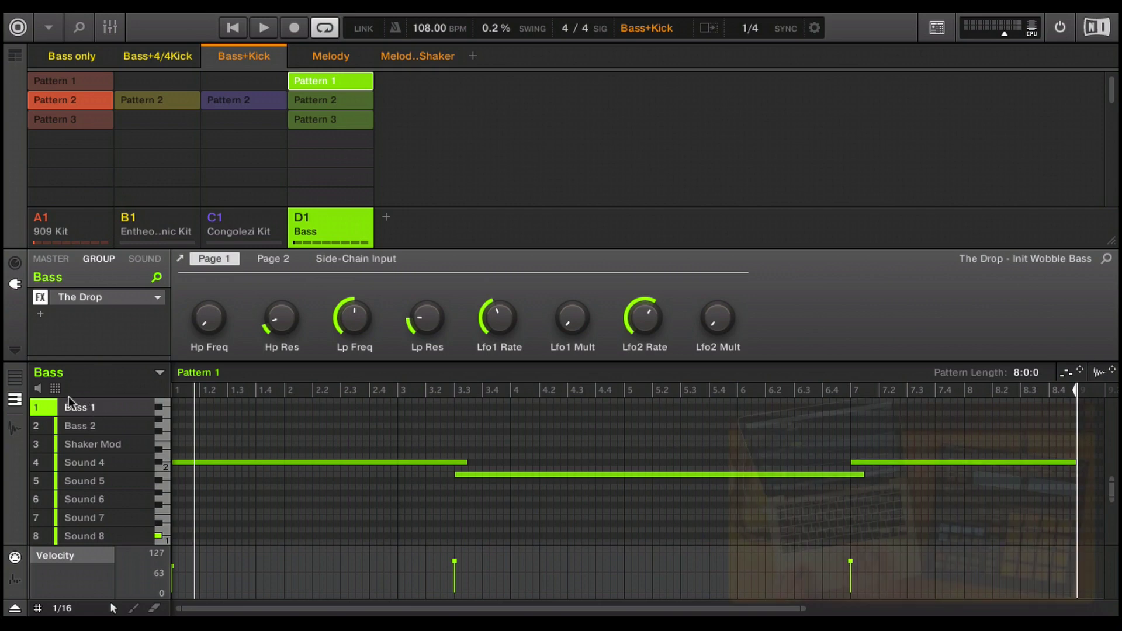
click(92, 425)
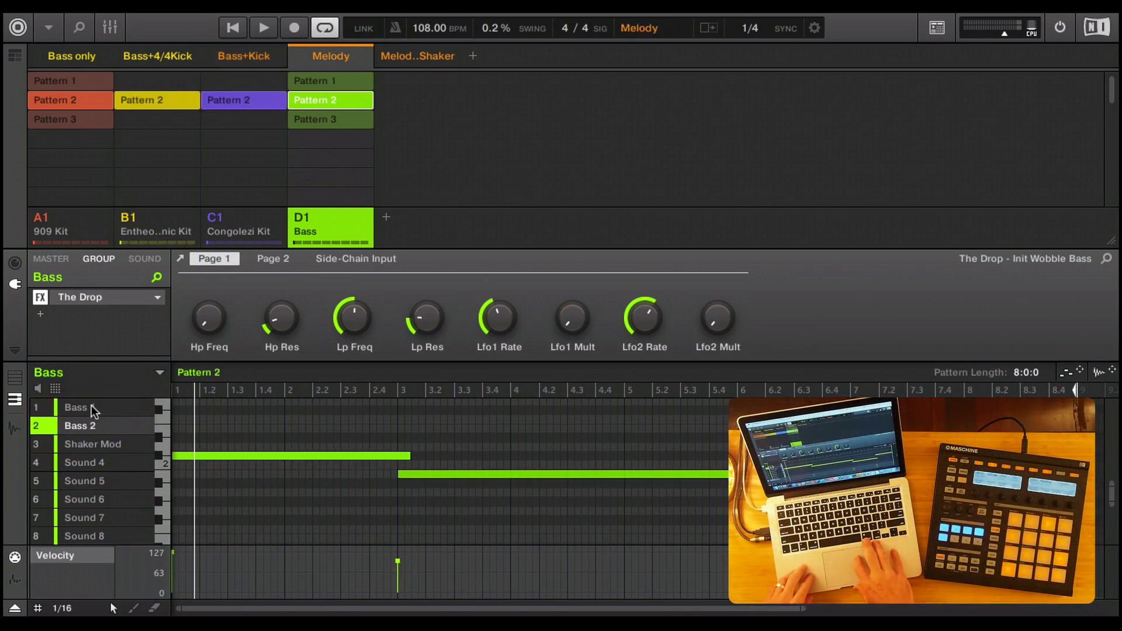
click(91, 406)
click(93, 427)
key(space)
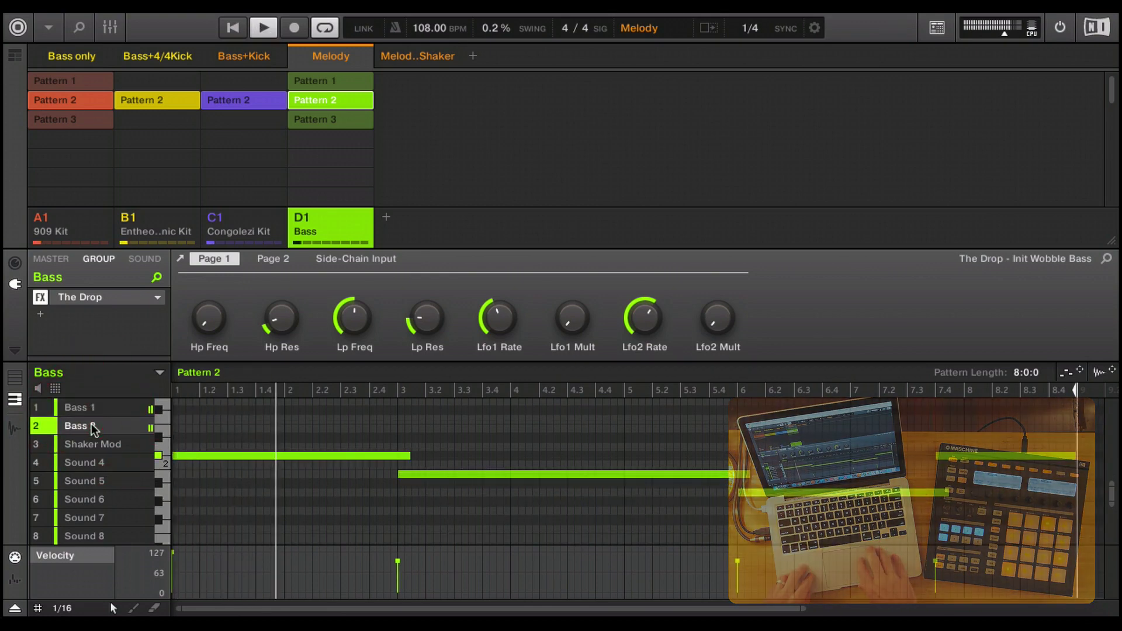
Open The Drop's plug-in window, enable the high-pass filter and raise its resonance to 77%.
double_click(76, 300)
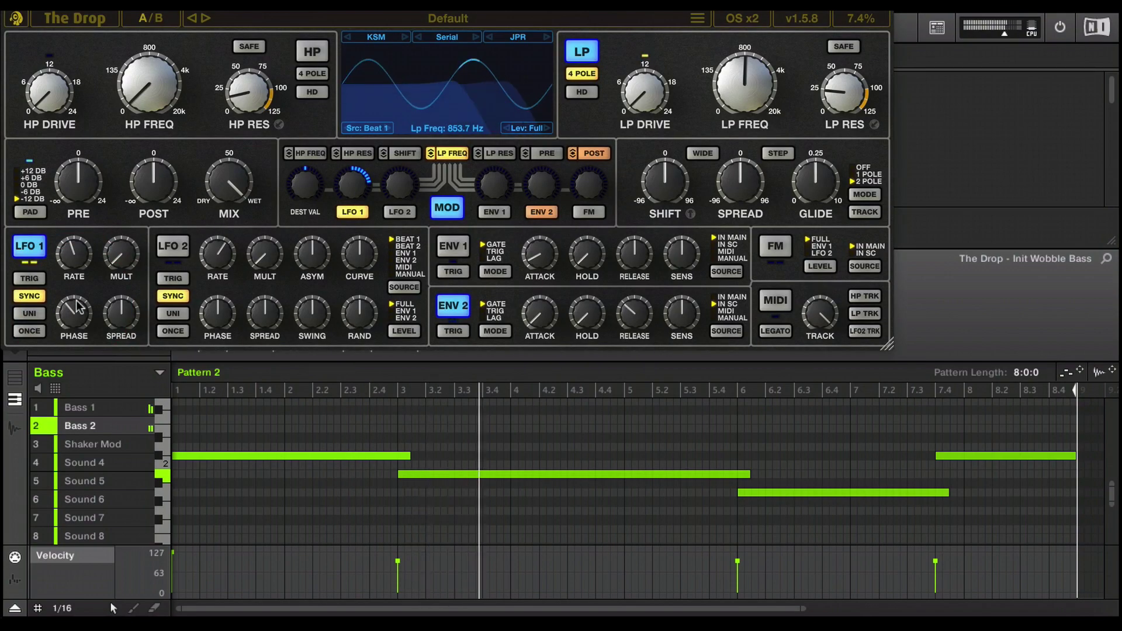
click(92, 412)
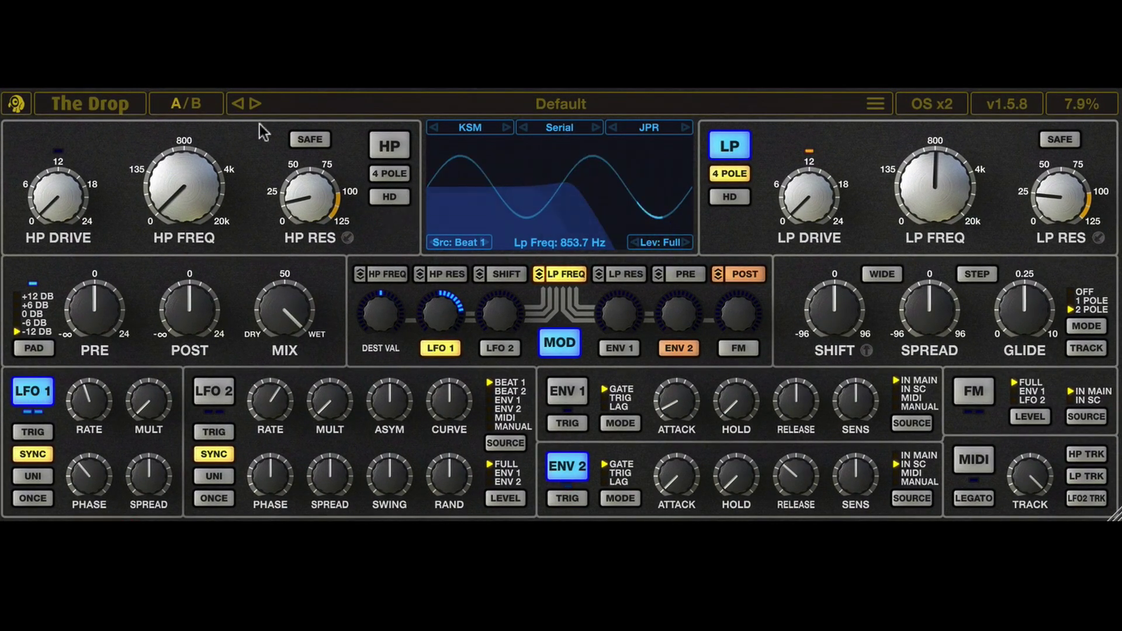
click(390, 146)
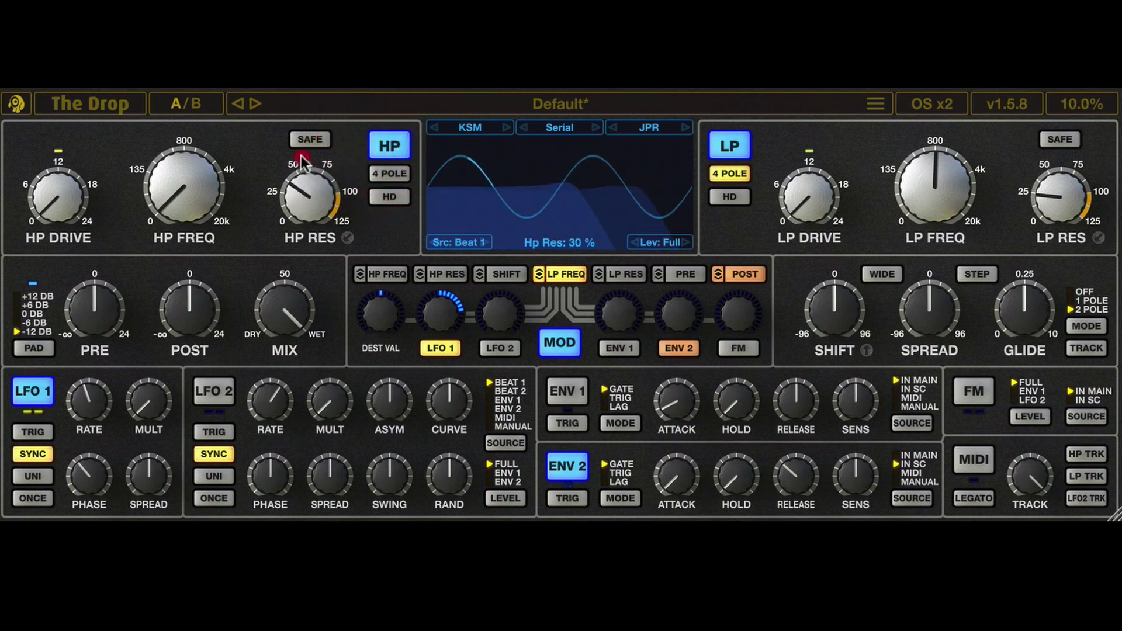
click(316, 97)
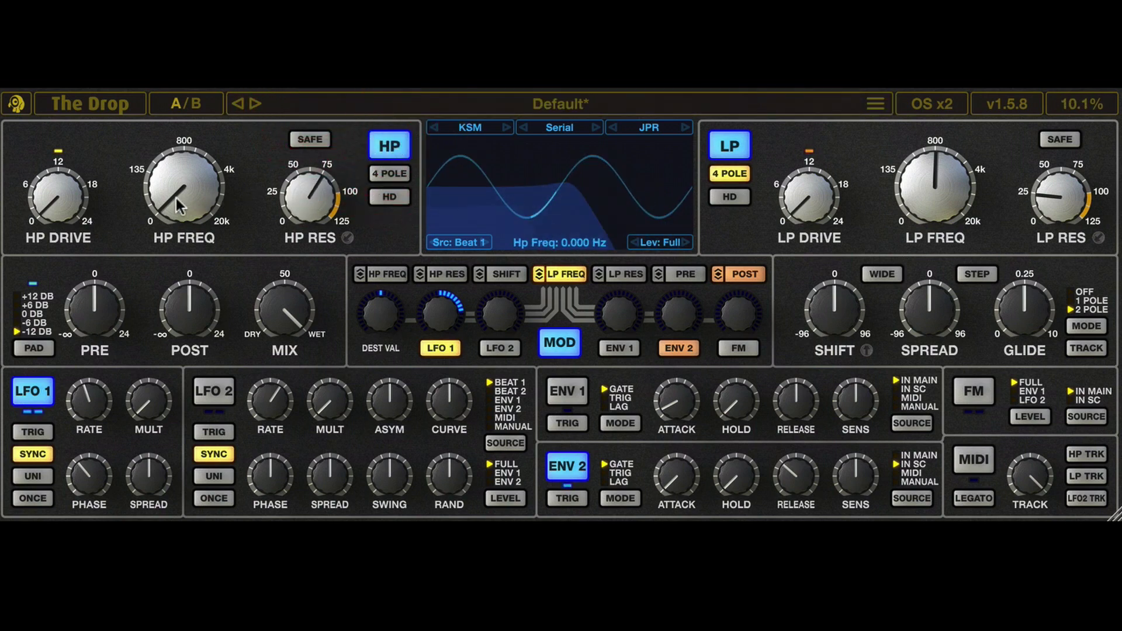
Sweep the HP frequency up to about 3 kHz or beyond and bring it back down to a low setting.
drag(176, 198, 177, 187)
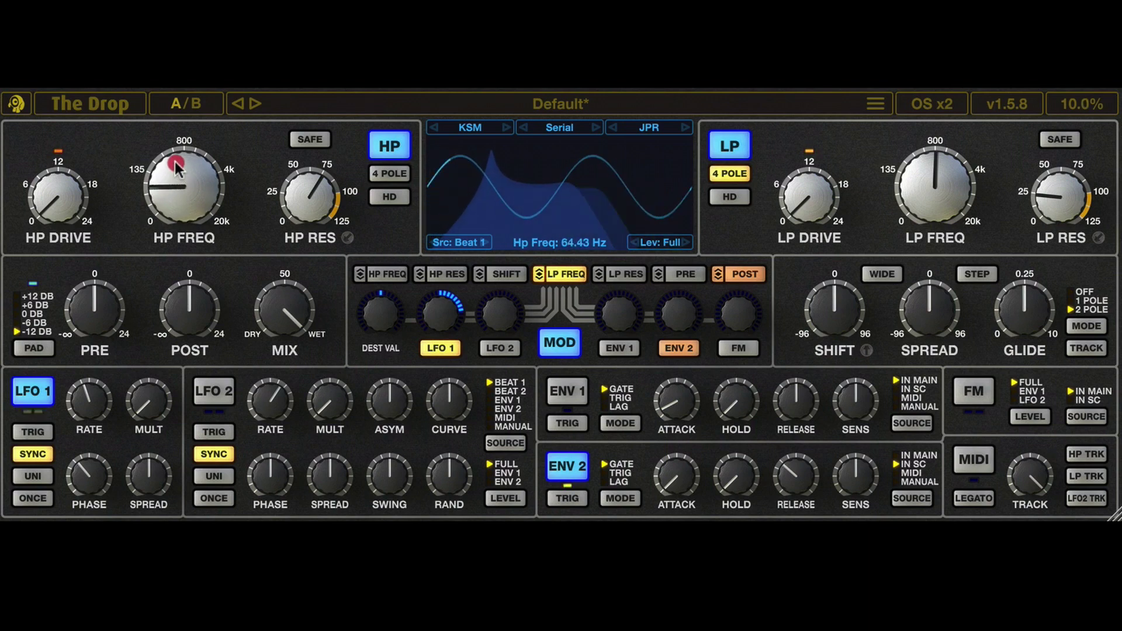
drag(175, 166, 183, 87)
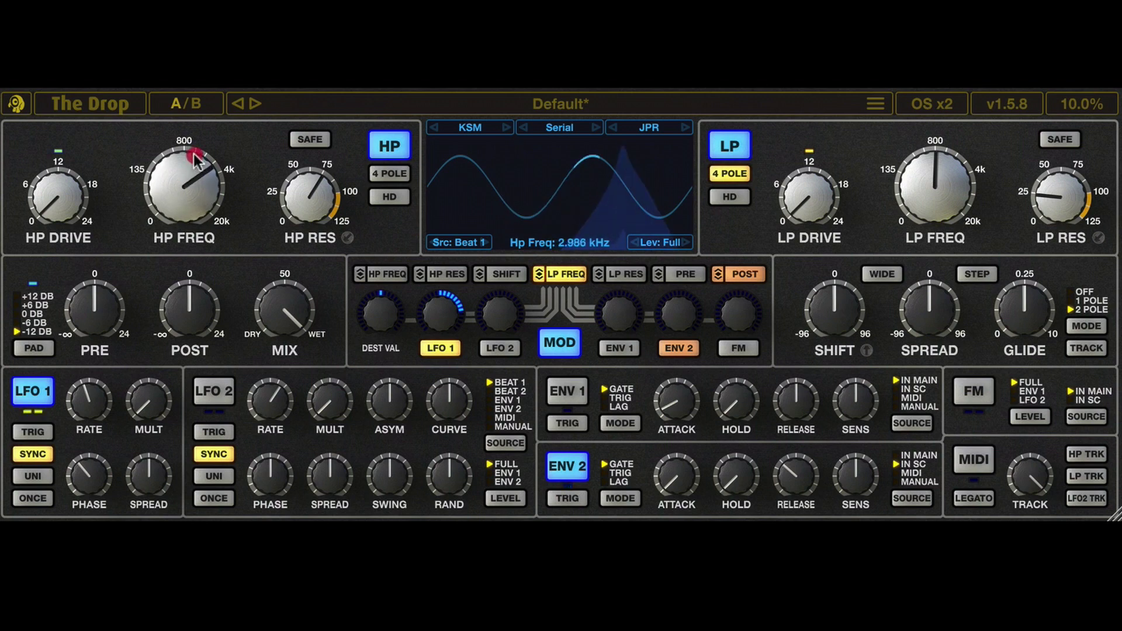
drag(194, 158, 205, 278)
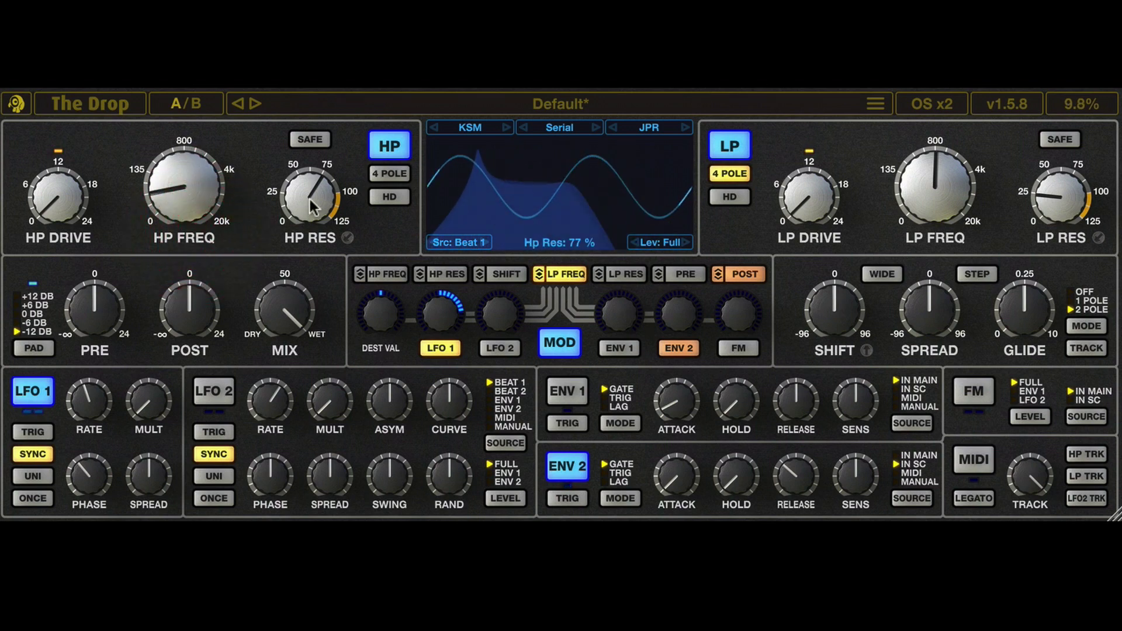
Lower the high-pass filter's resonance to about 25%.
drag(314, 207, 314, 270)
click(314, 289)
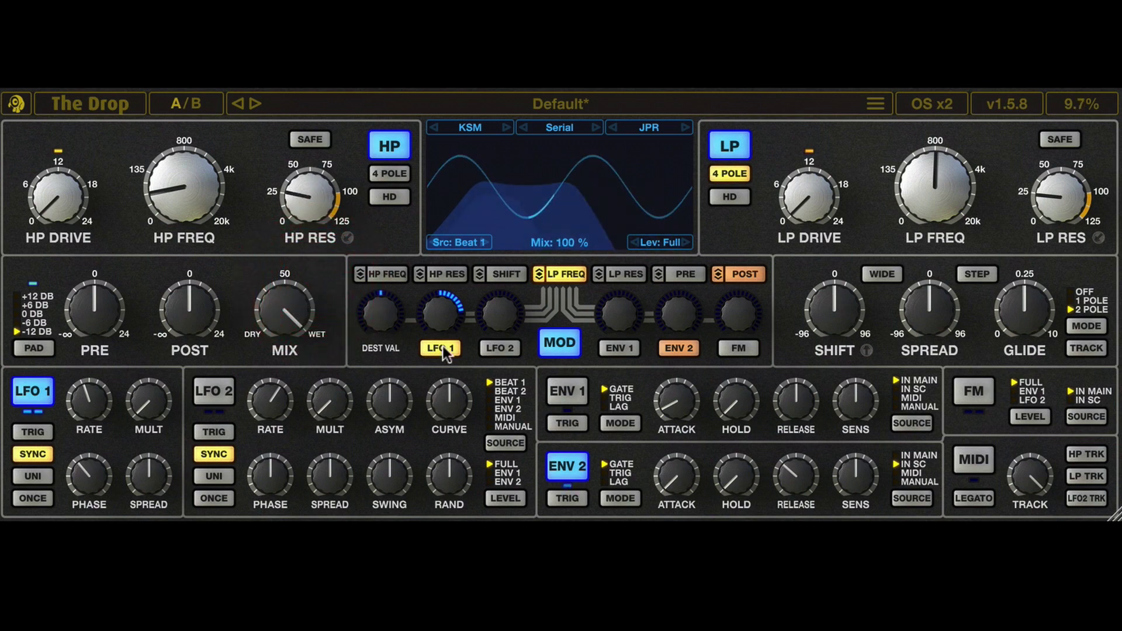
Enable LFO 2 with LFO 1 switched off, and raise LFO 2's modulation amount on the LP frequency.
click(510, 351)
click(214, 391)
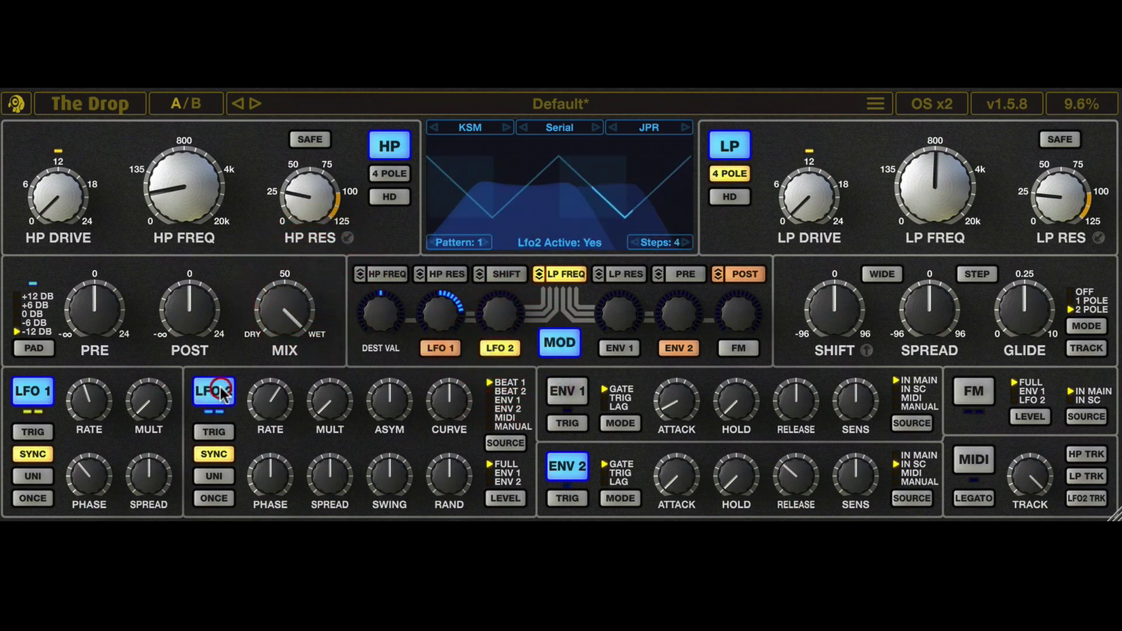
click(32, 391)
drag(509, 311, 509, 245)
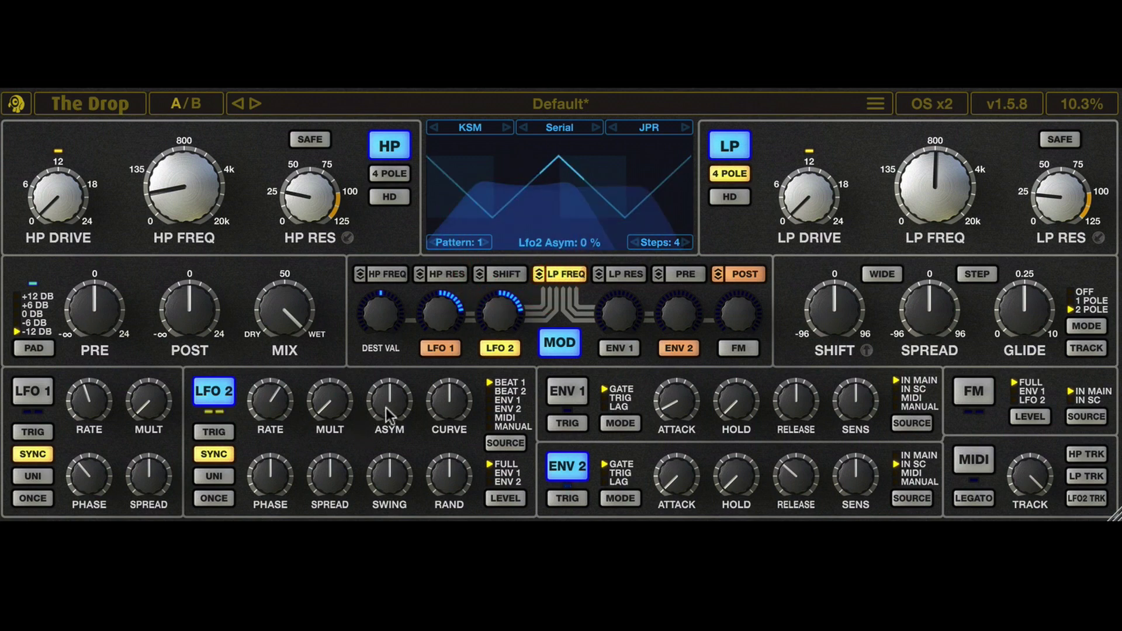
Try LFO 2's asymmetry at -100%, raise it to the opposite extreme for a falling ramp, and switch LFO 1 back on.
drag(386, 408, 396, 526)
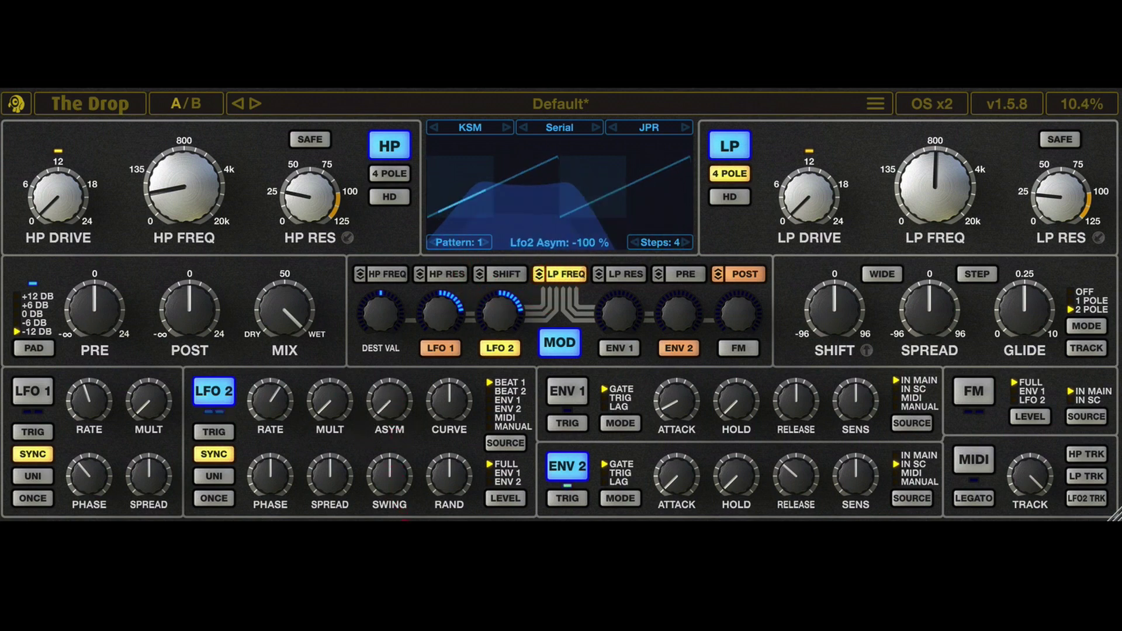
drag(403, 483, 395, 406)
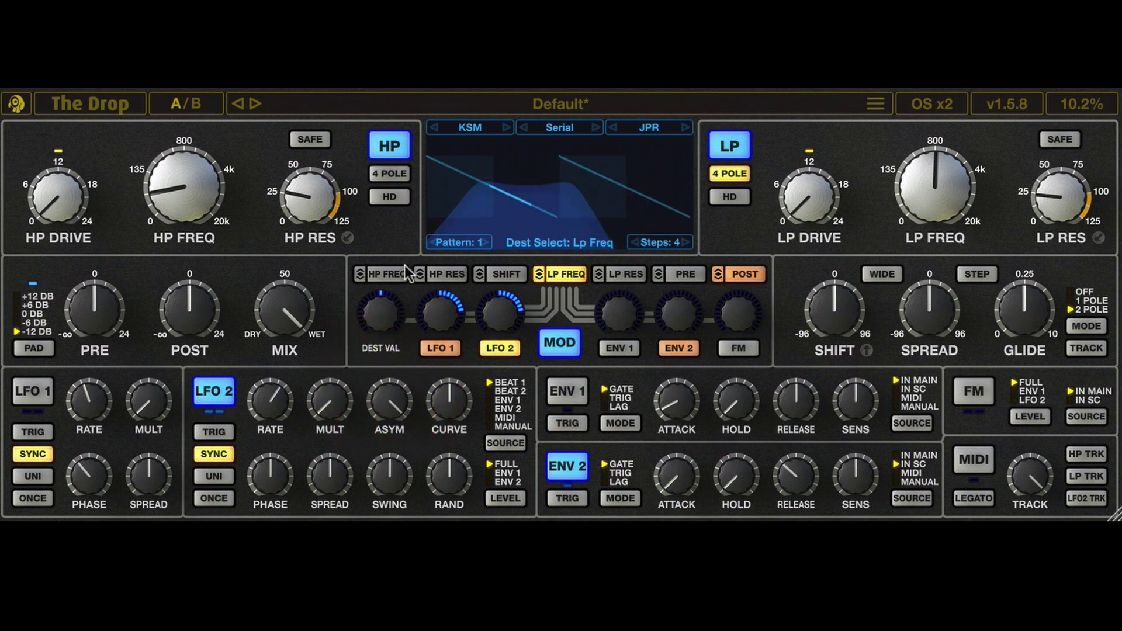
click(38, 392)
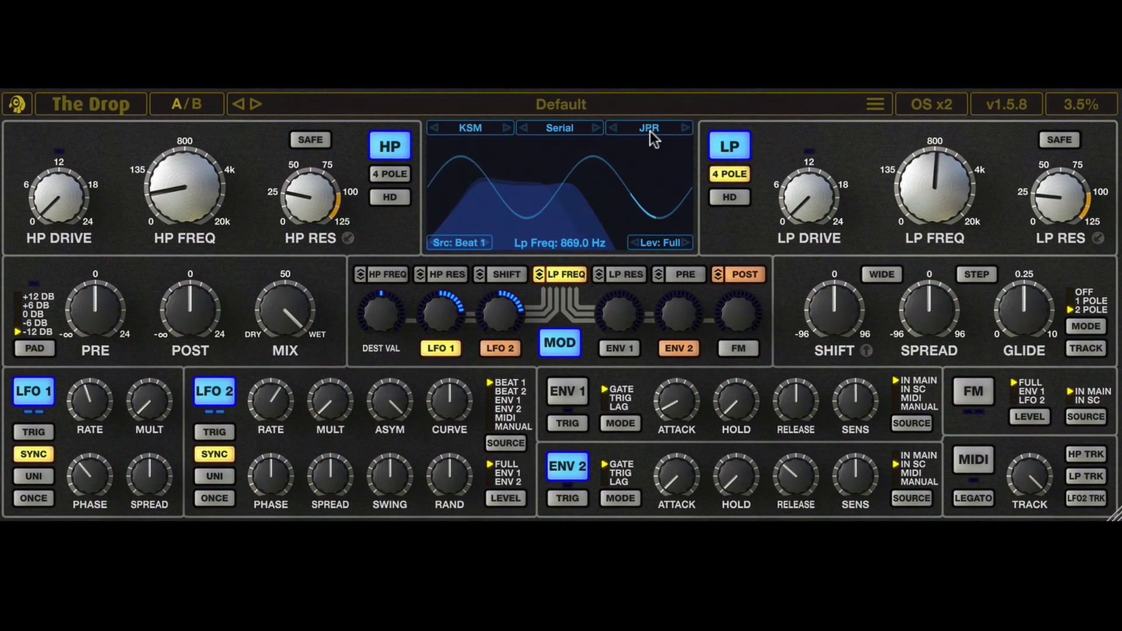
Try the OSR low-pass circuit with LP drive raised to about 12 and LP resonance to about 75%.
click(651, 128)
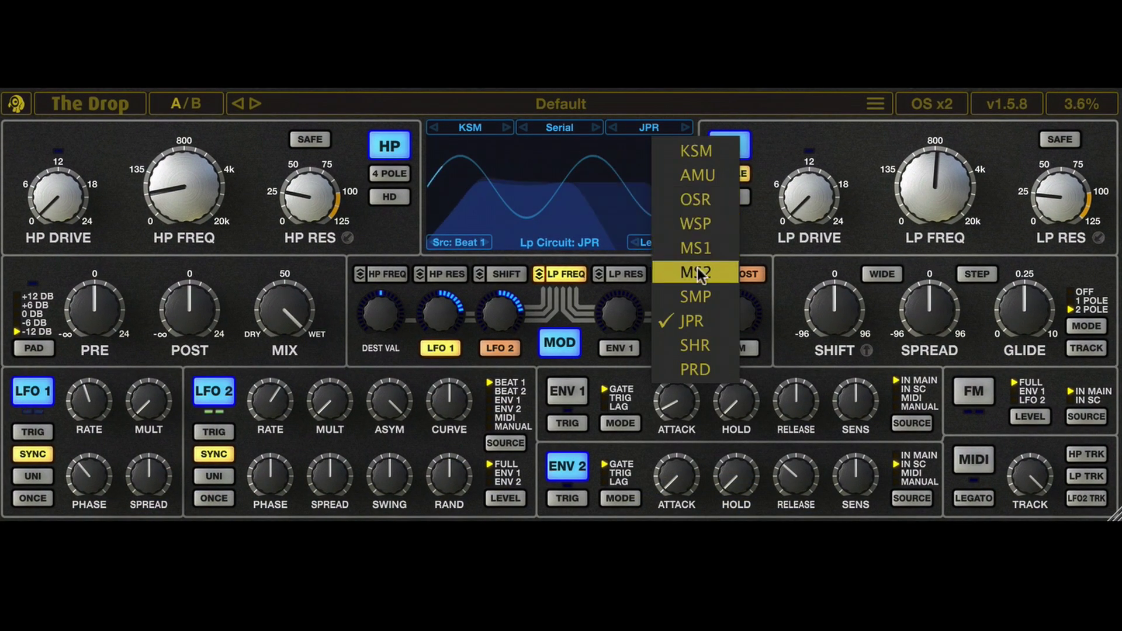
click(712, 203)
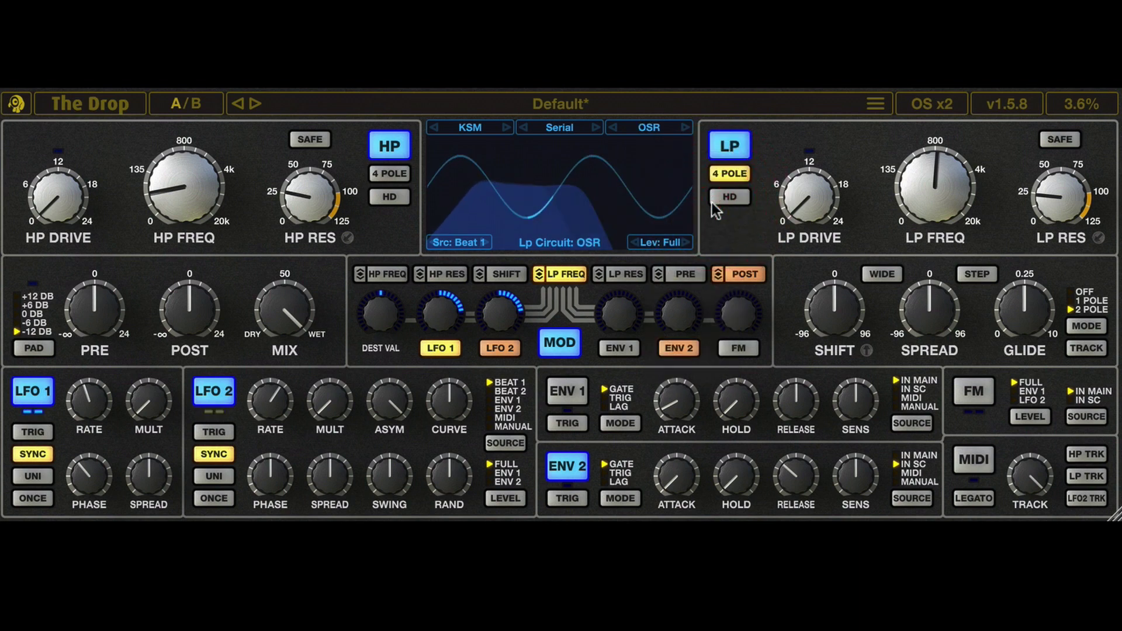
drag(812, 202, 815, 94)
drag(1061, 195, 1044, 108)
Audition the WSP, MS1, MS2 and SMP low-pass circuits in turn, ending on JPR.
click(685, 127)
click(685, 126)
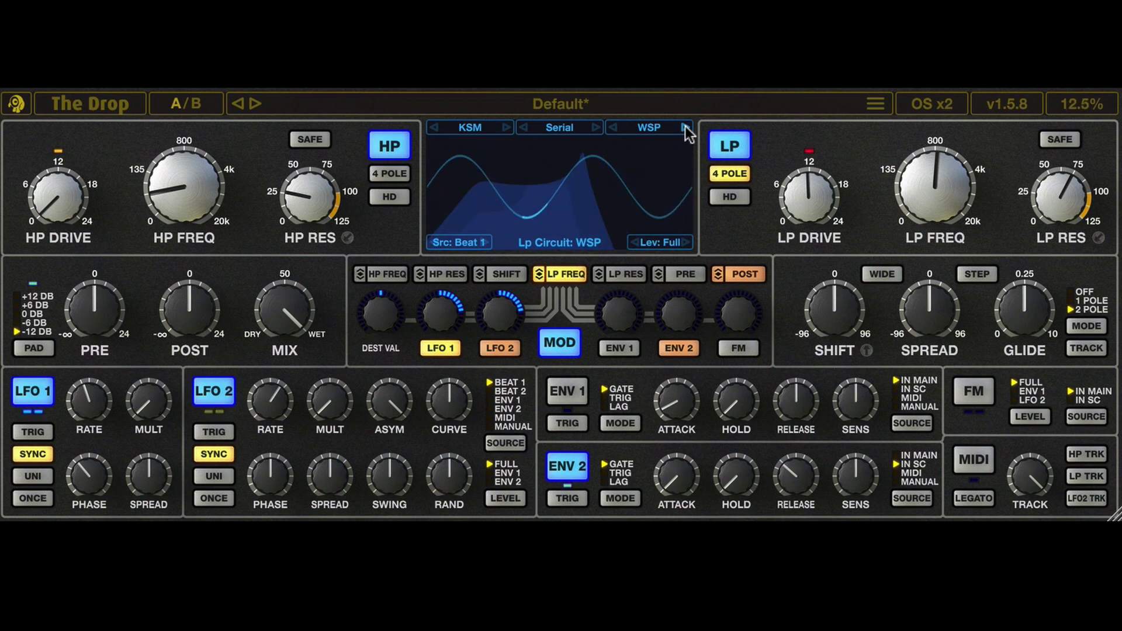
click(685, 126)
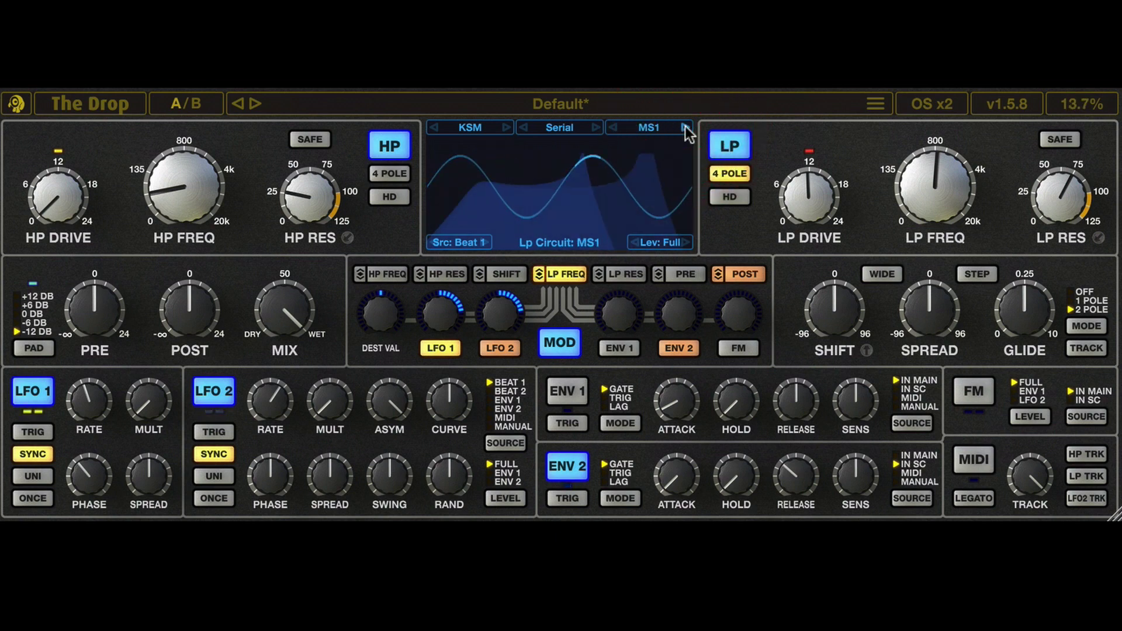
click(685, 127)
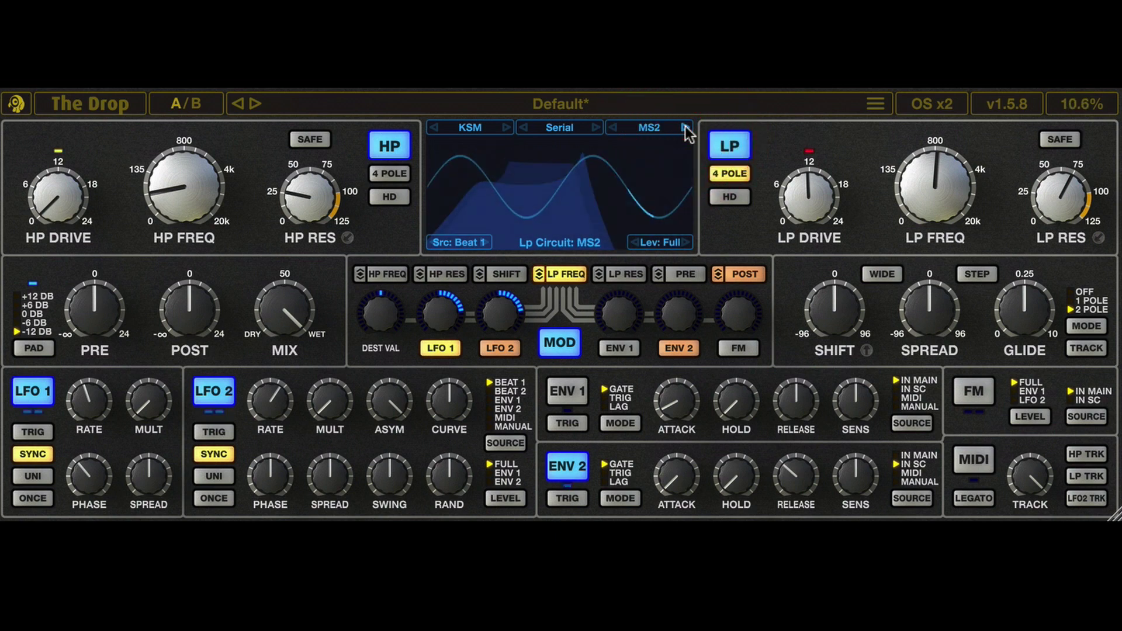
click(684, 127)
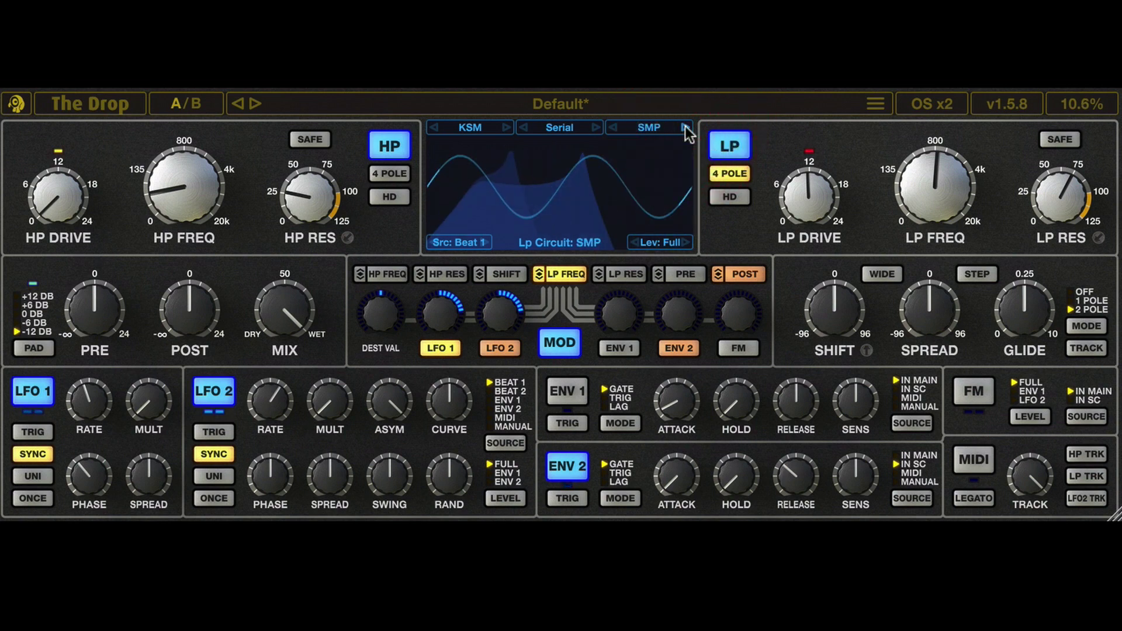
click(684, 126)
Return the LP drive to its minimum and lower the LP resonance to about 25%.
drag(806, 188, 806, 222)
click(810, 387)
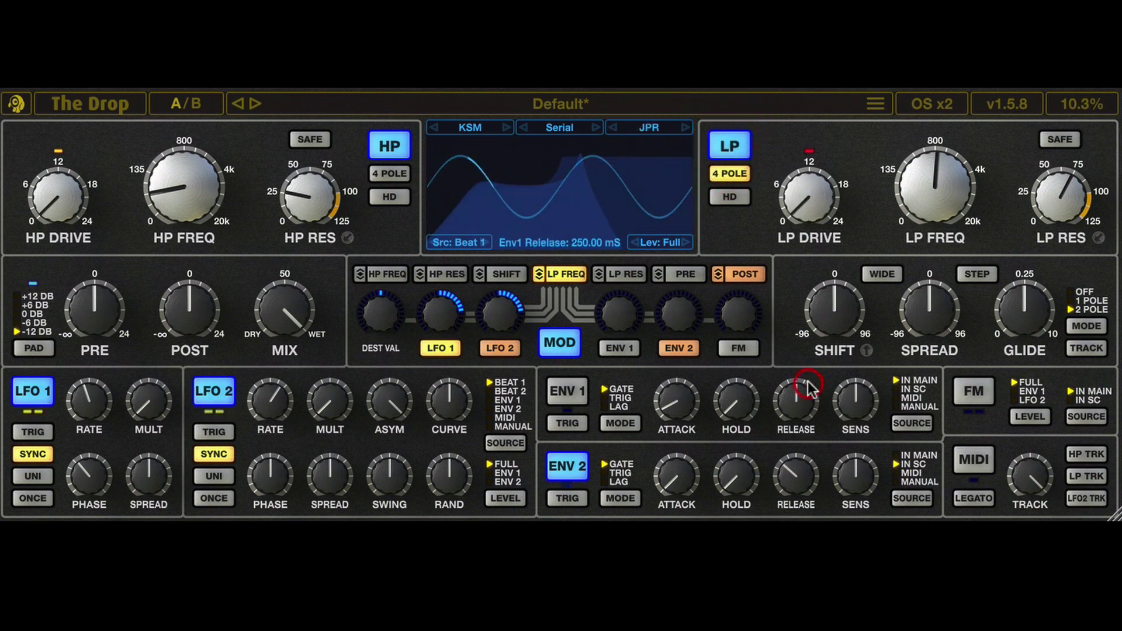
drag(1062, 201, 1072, 270)
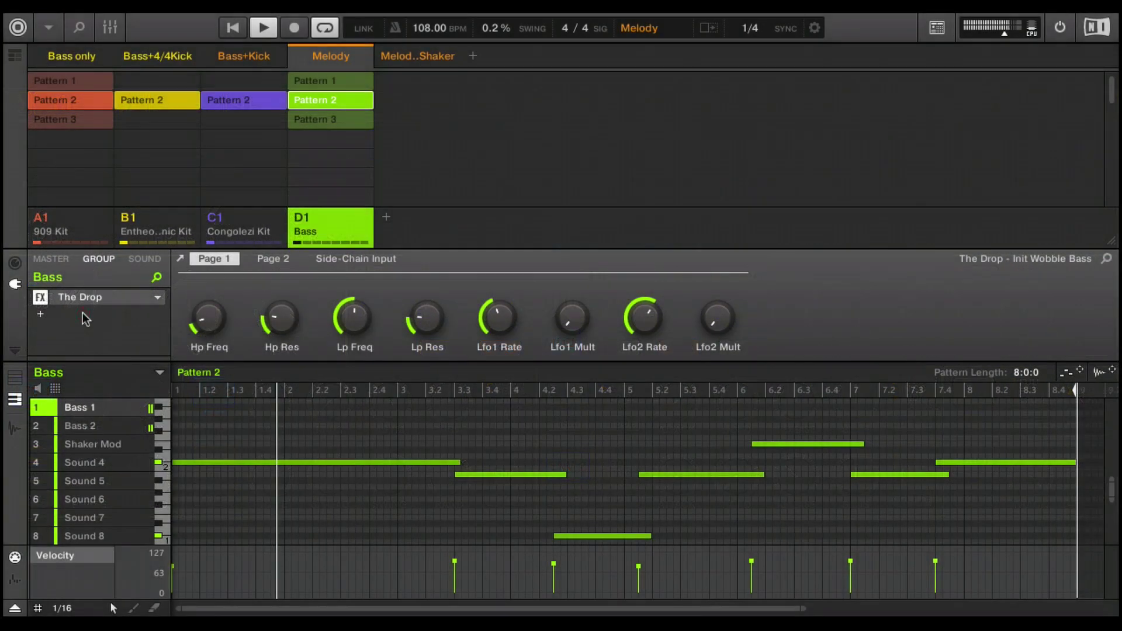
Add Cytomic's The Scream (AU) as an effect after The Drop on the Bass group.
click(88, 298)
mouse_move(143, 385)
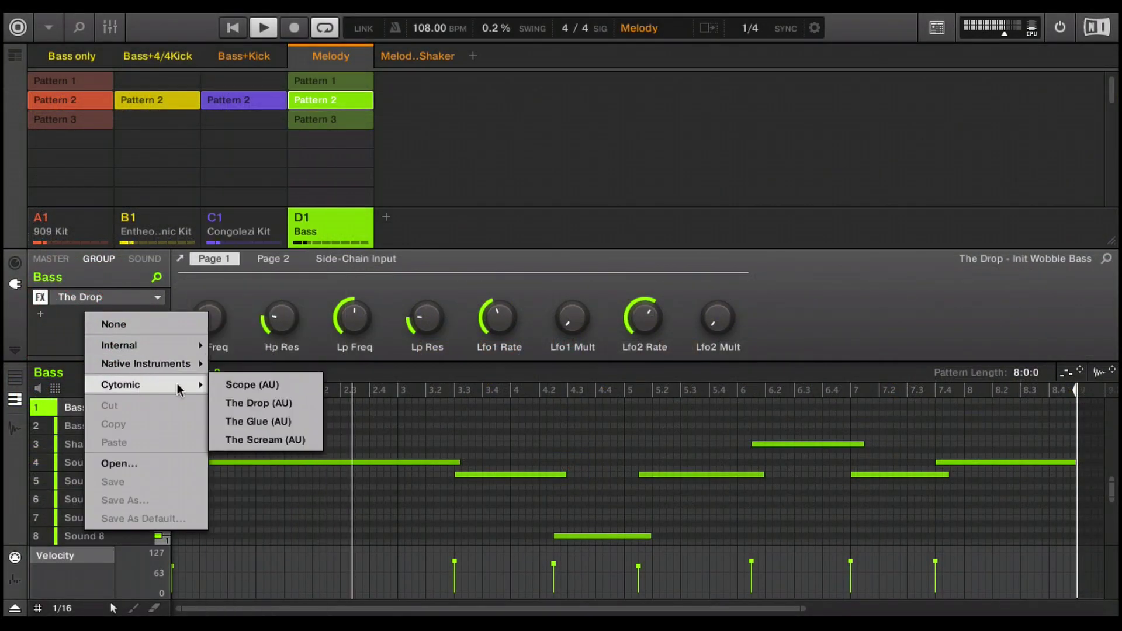
click(274, 439)
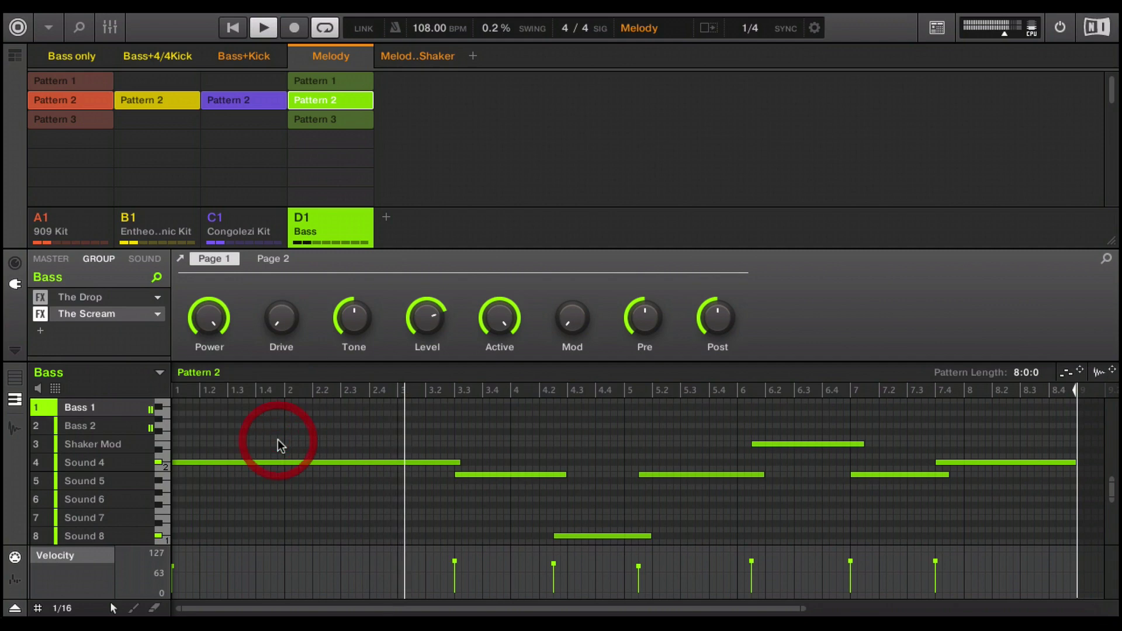
Open The Scream's plug-in window, raise its tone well above the midpoint, and close the window.
click(98, 316)
drag(206, 157, 205, 121)
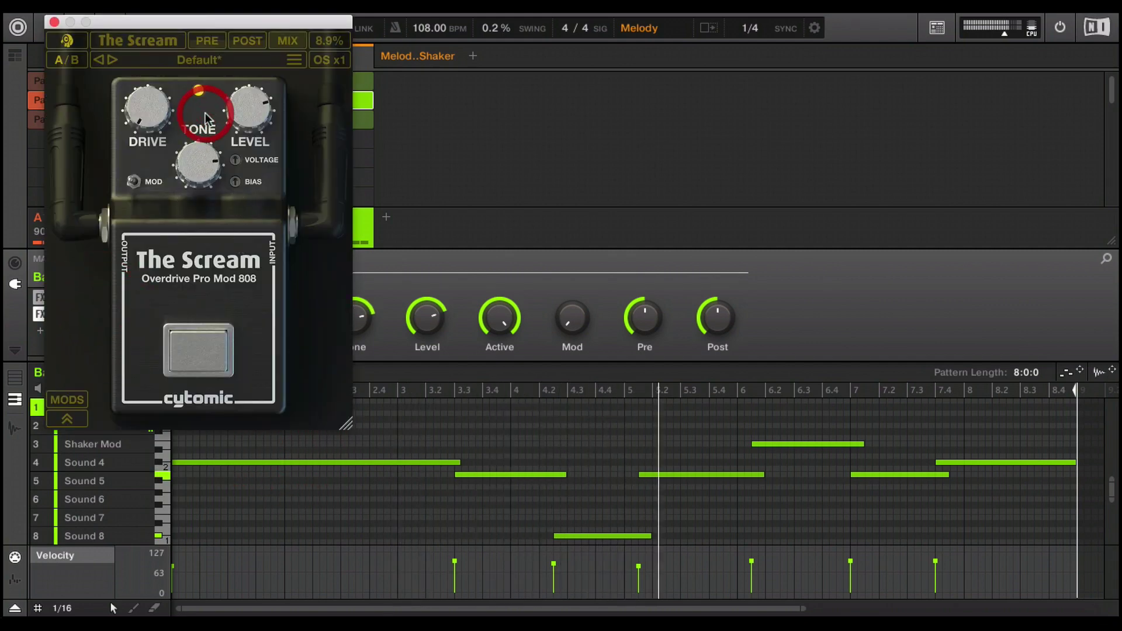
click(54, 23)
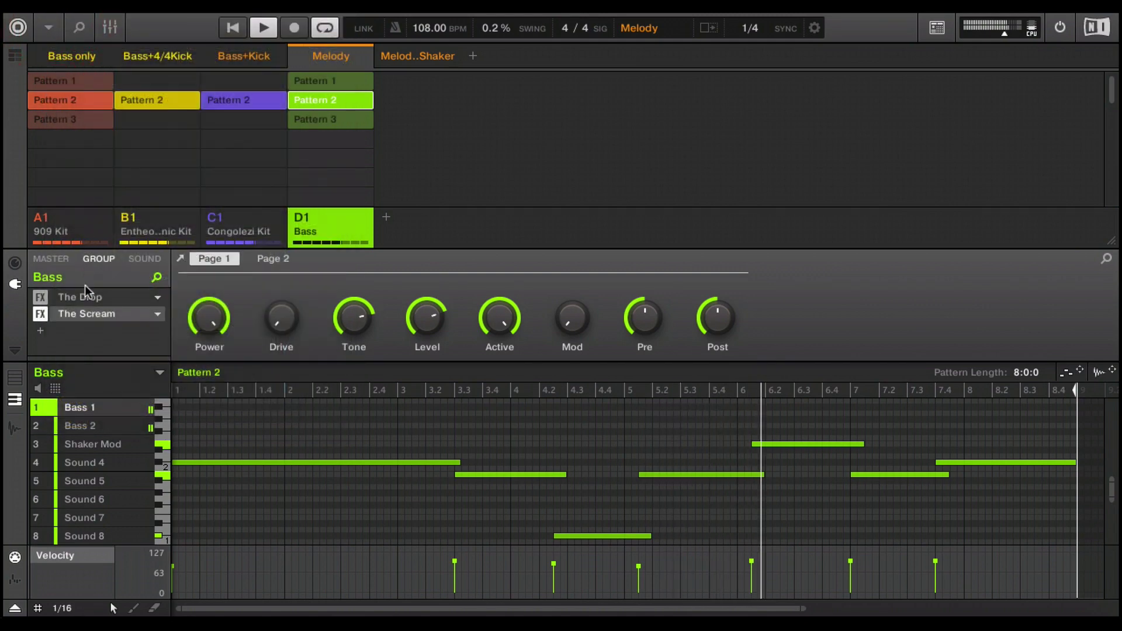